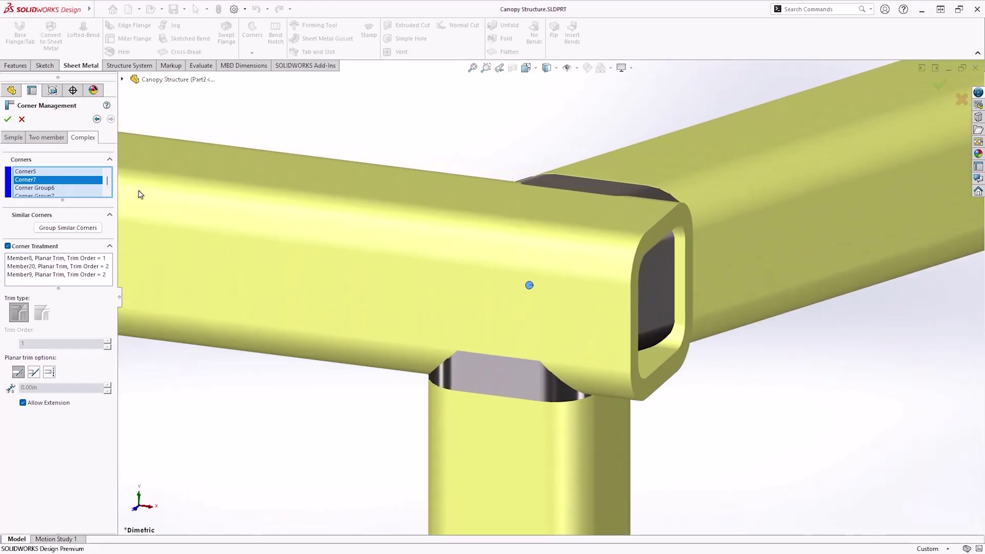
Cycle through the complex corner trim combinations for Corner7
click(569, 363)
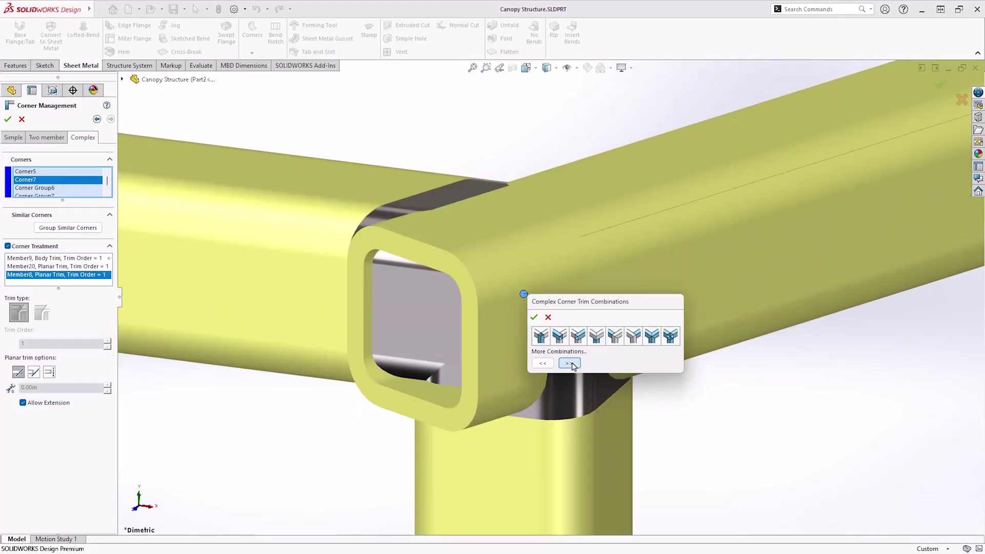
click(569, 363)
click(570, 363)
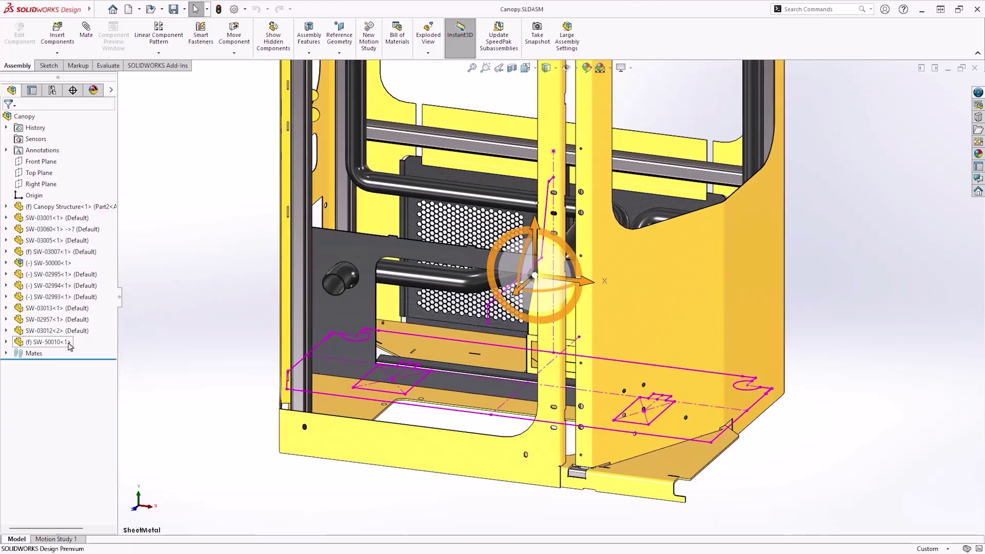
Open the SW-50010 part for editing in the context of the Canopy assembly
click(49, 342)
click(123, 314)
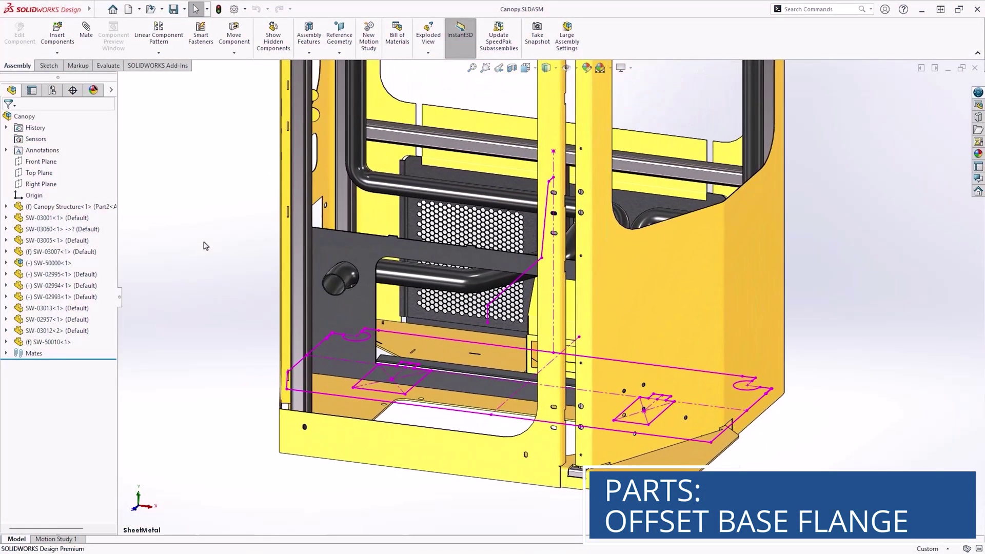
click(73, 344)
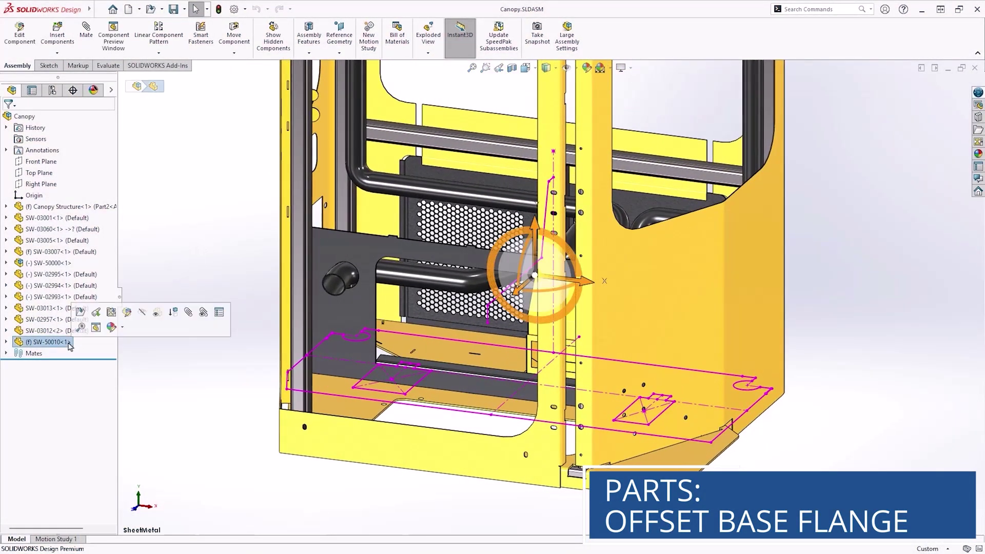
click(127, 312)
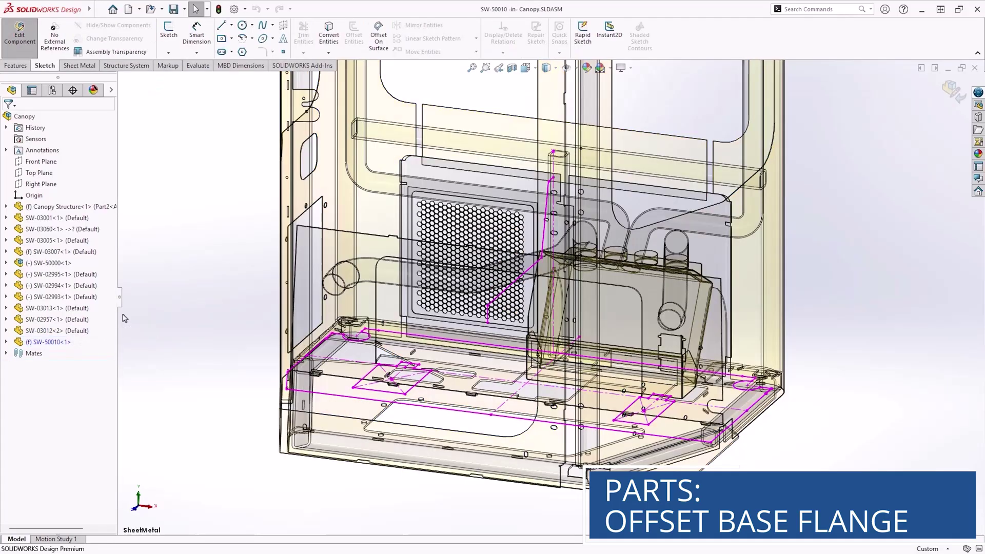
Create a 0.1196 in base flange from Sketch1, starting from the face of the Canopy Structure's horizontal crossbar instead of the sketch plane
click(401, 403)
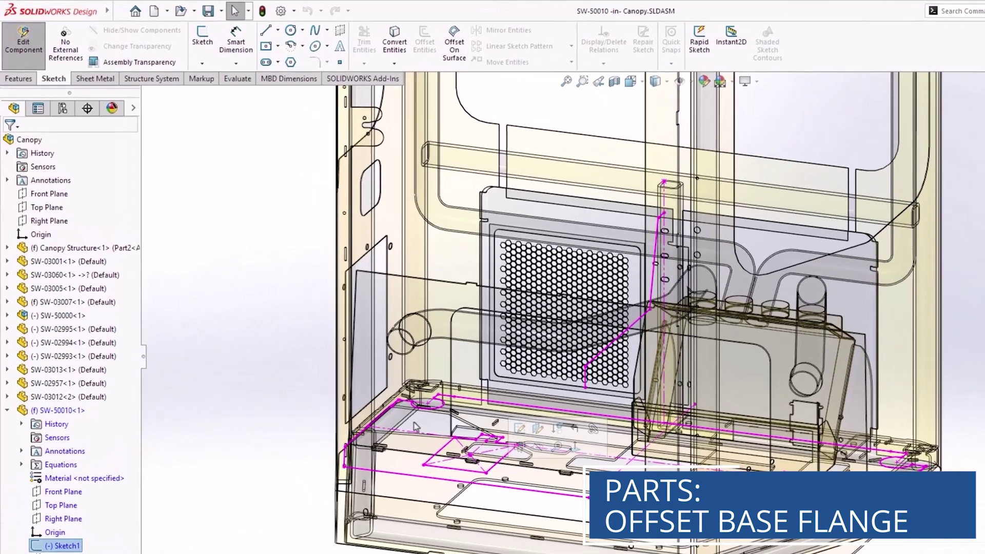
click(97, 78)
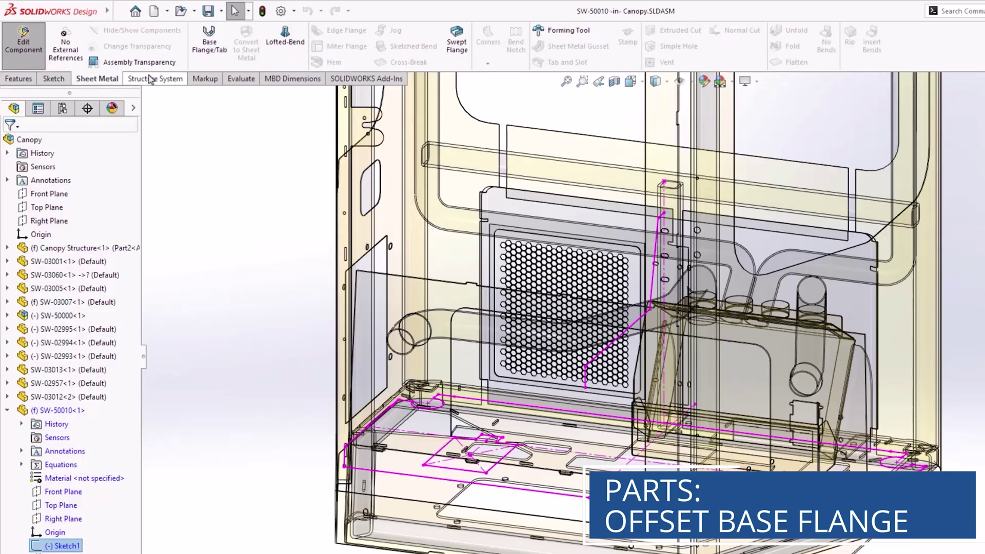
click(216, 61)
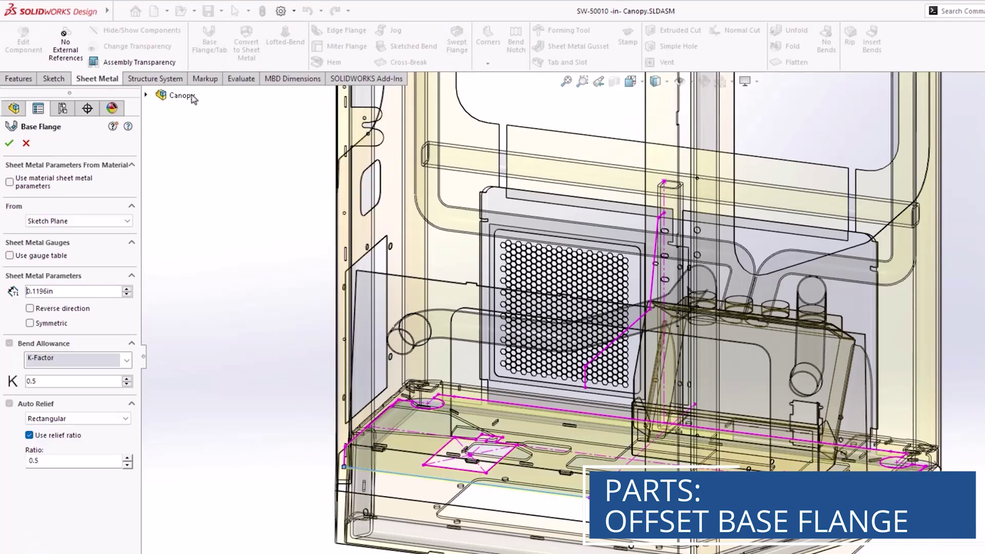
click(127, 221)
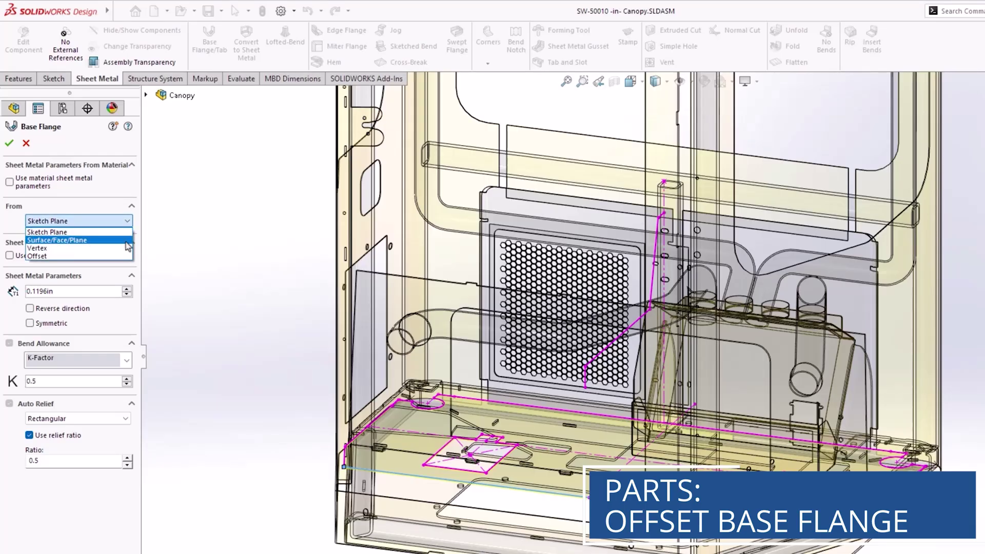
click(77, 240)
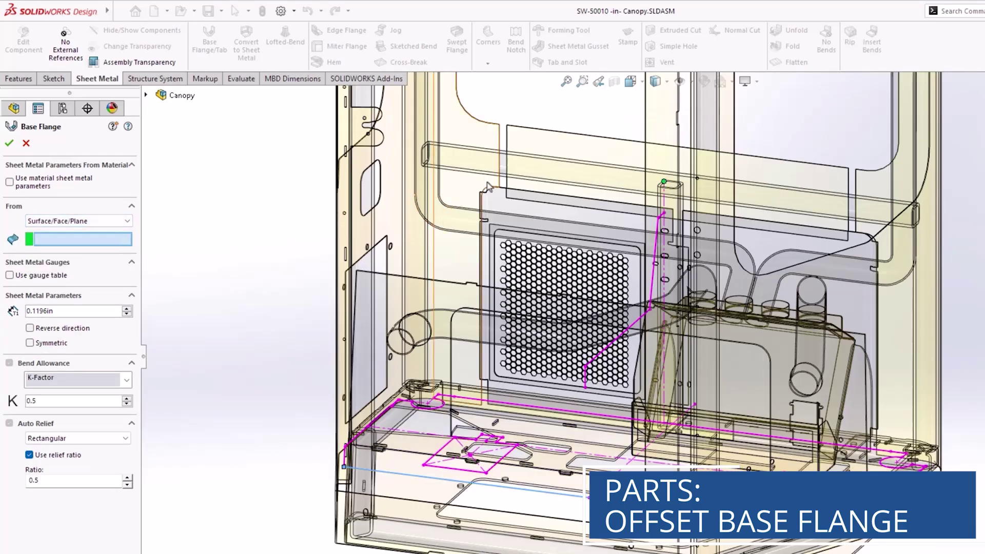
click(539, 163)
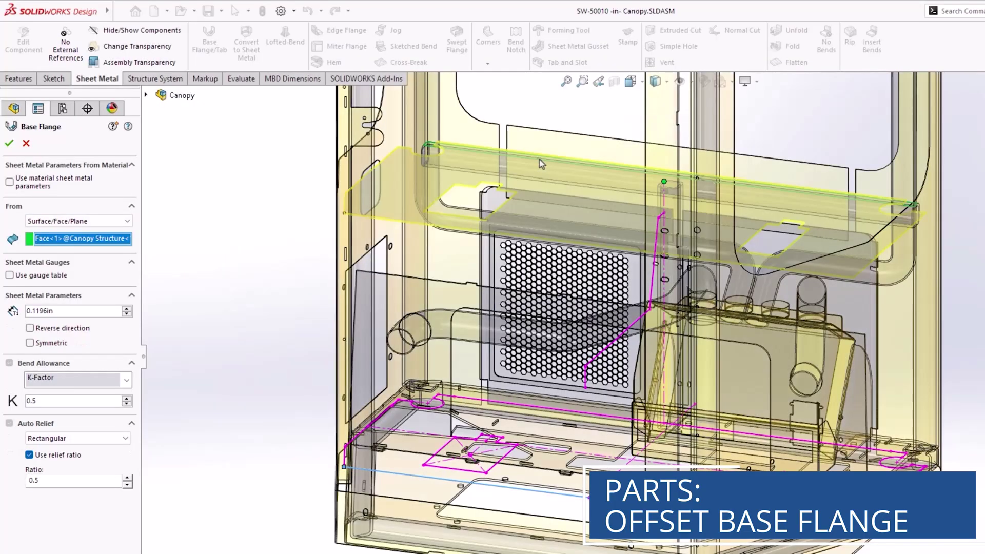
key(Return)
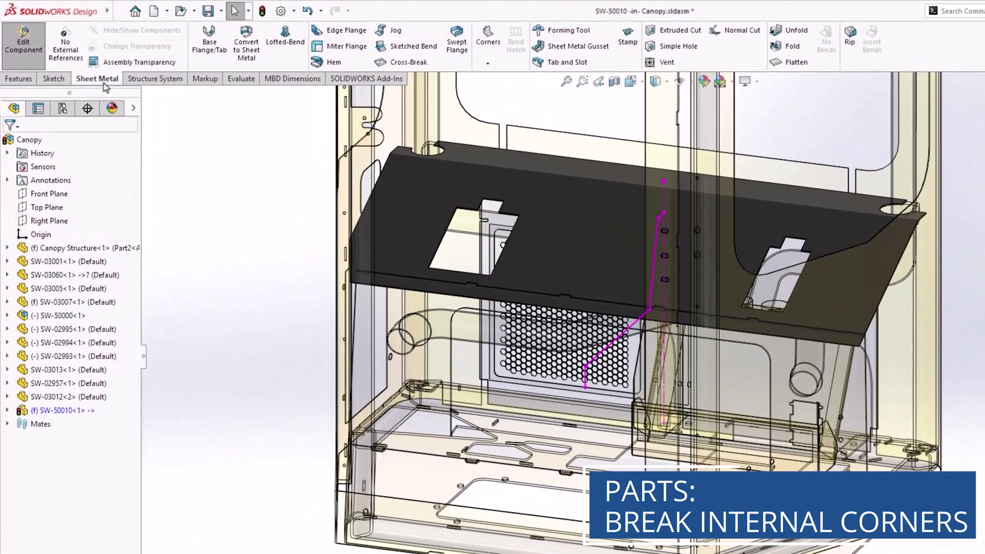
Set up a Break Corner on the new flange and collect its internal corners only
click(487, 63)
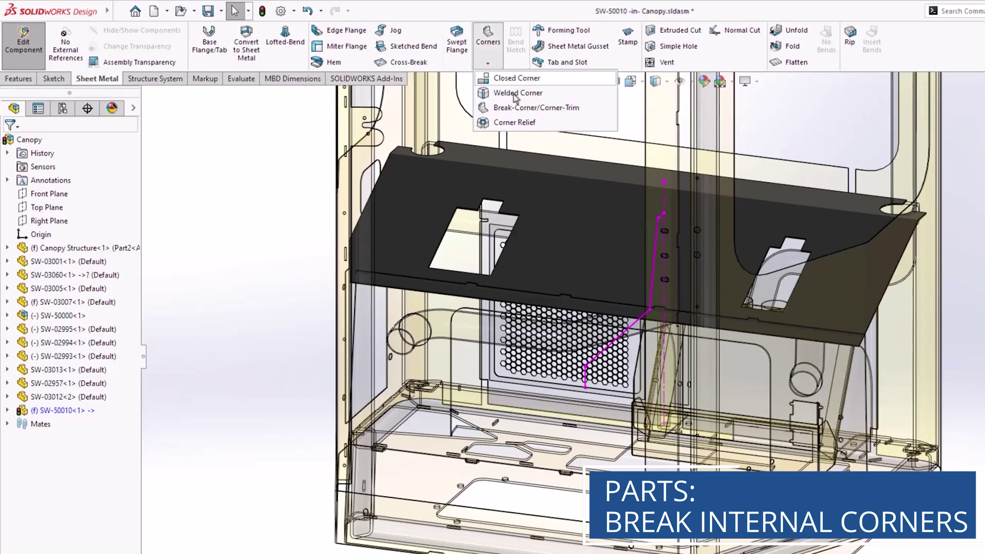
click(593, 109)
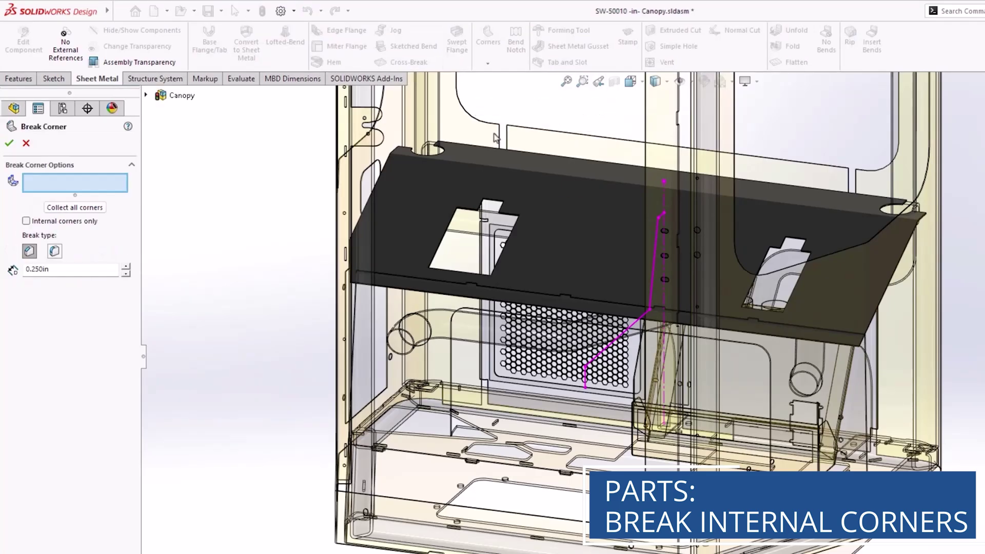
click(111, 224)
click(101, 208)
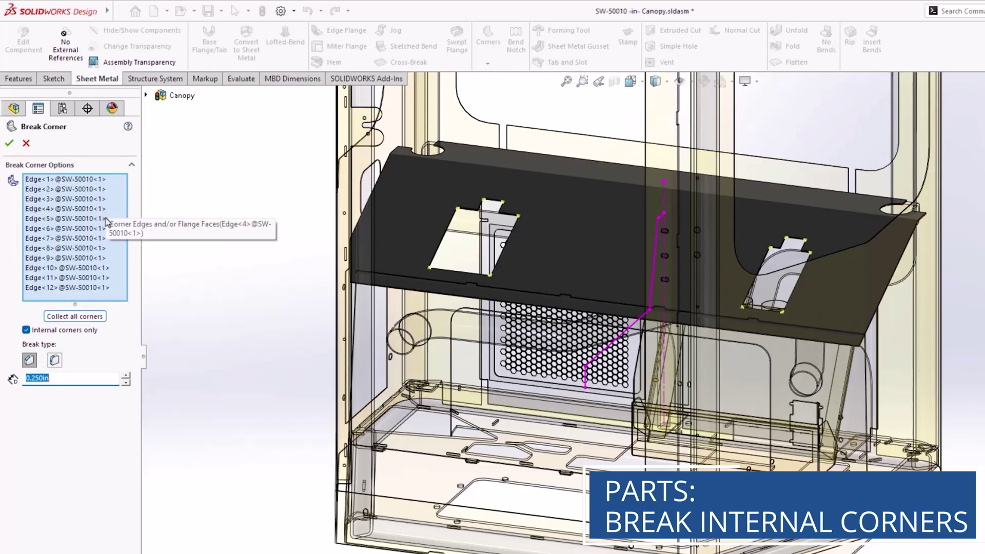
Include the flange's external corners as well and apply the rounded break type at 0.250 in
click(101, 330)
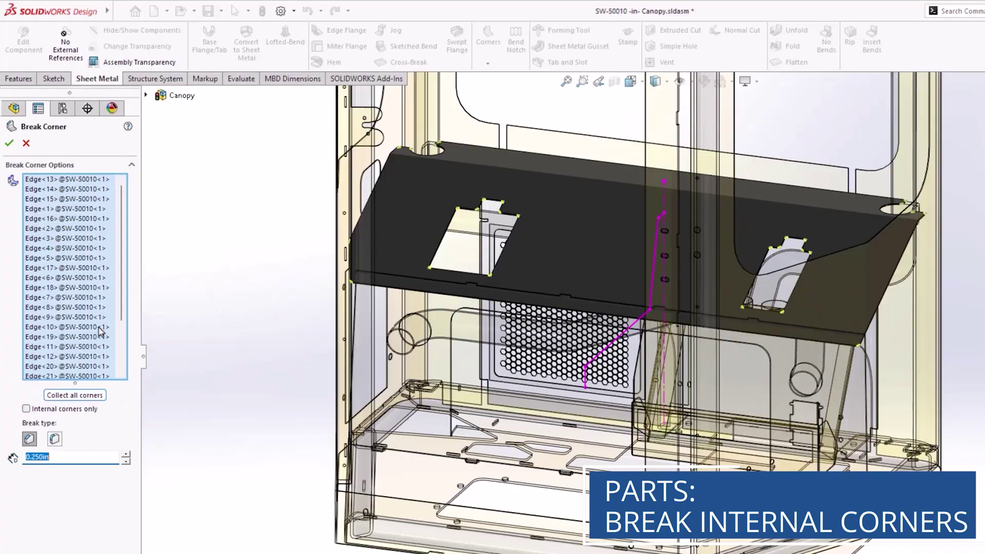
click(55, 439)
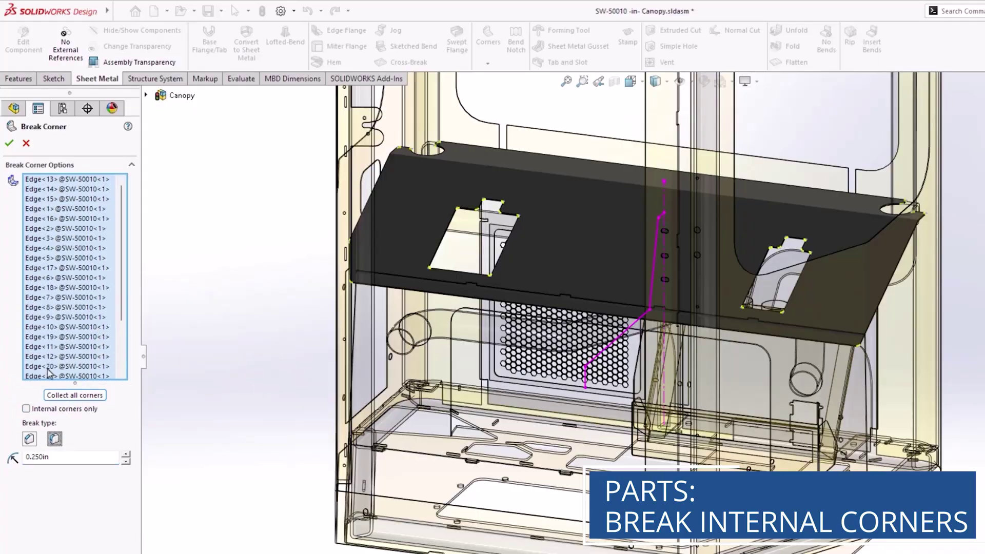
click(9, 143)
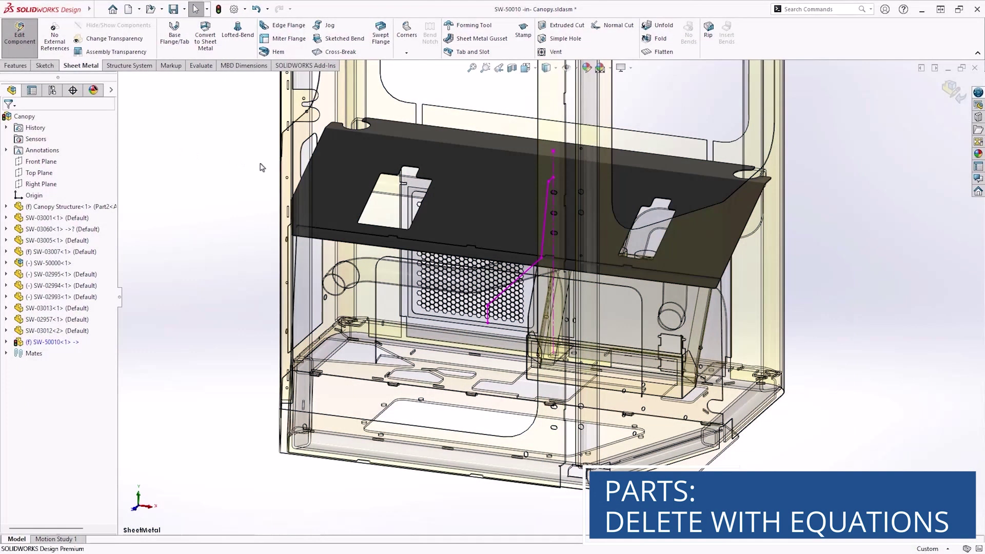
Set up the deletion of Sketch3, the side profile in SW-50010, with its equations included
click(543, 228)
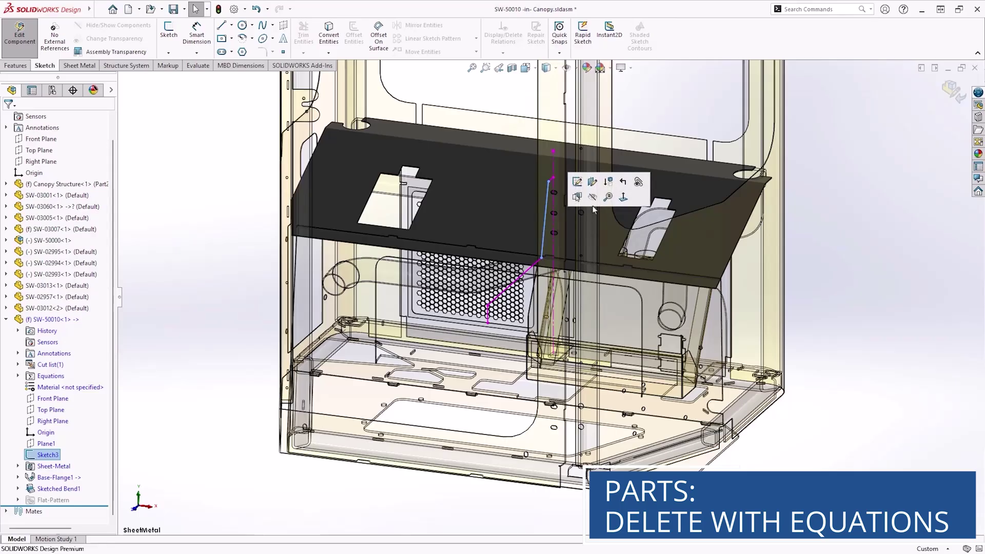
middle_drag(622, 220, 625, 203)
key(ctrl+4)
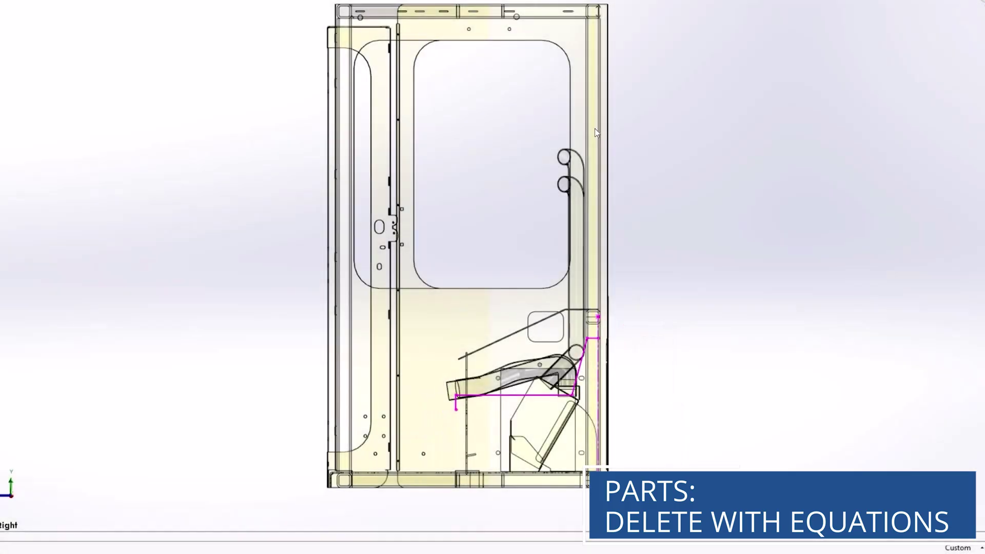
key(ctrl+7)
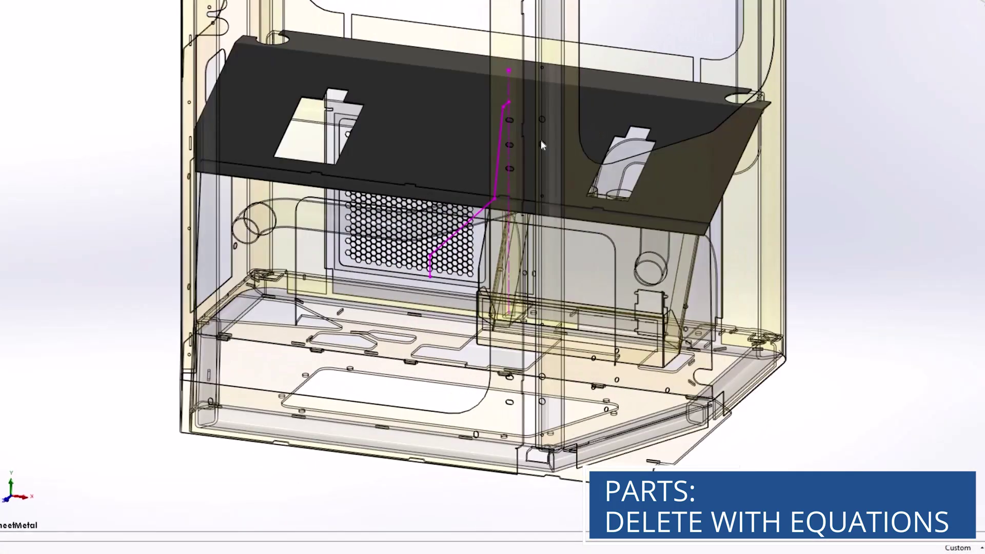
right_click(500, 149)
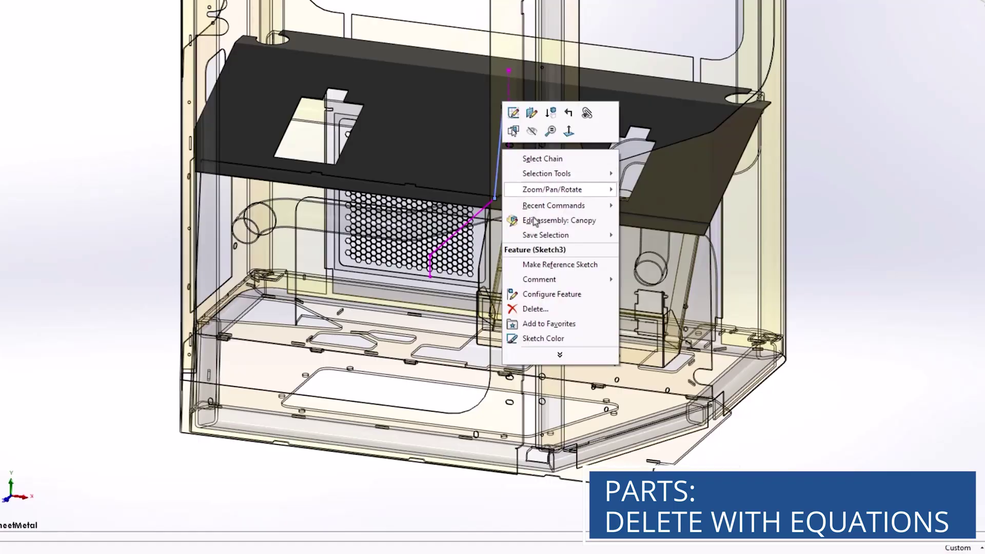
click(570, 312)
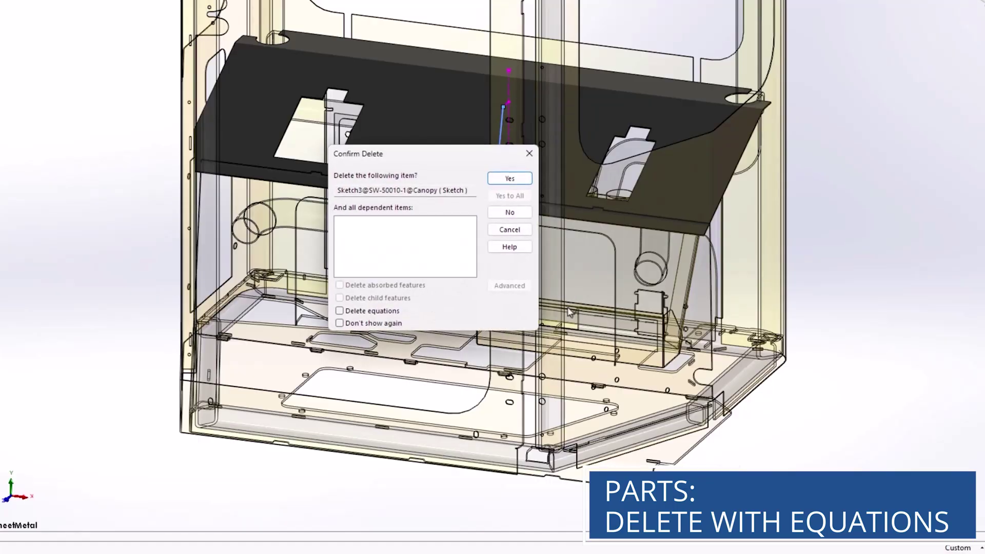
click(400, 312)
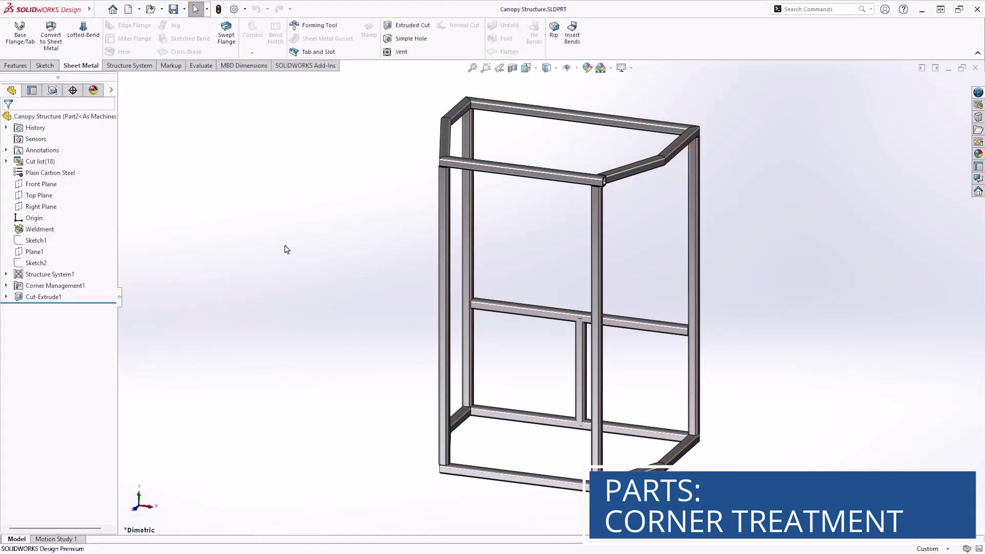
Open Corner Management1 of the Canopy Structure for editing and go through its two-member corners to the complex ones
click(76, 287)
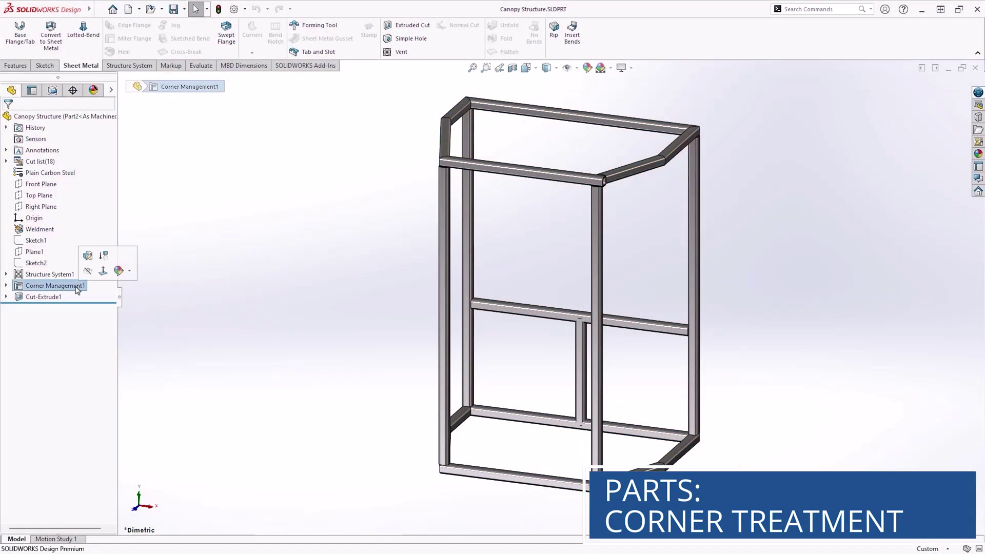
click(87, 255)
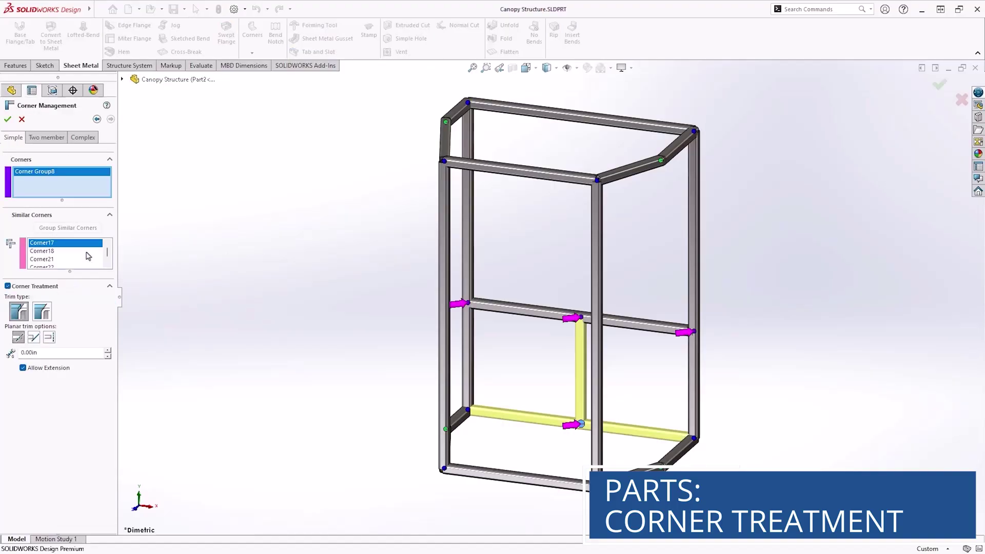
click(54, 142)
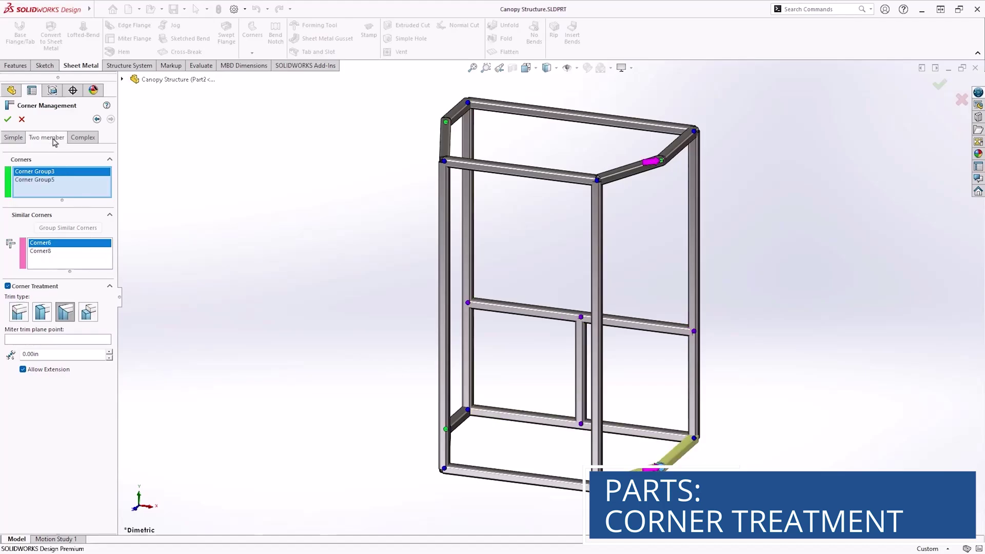
click(83, 138)
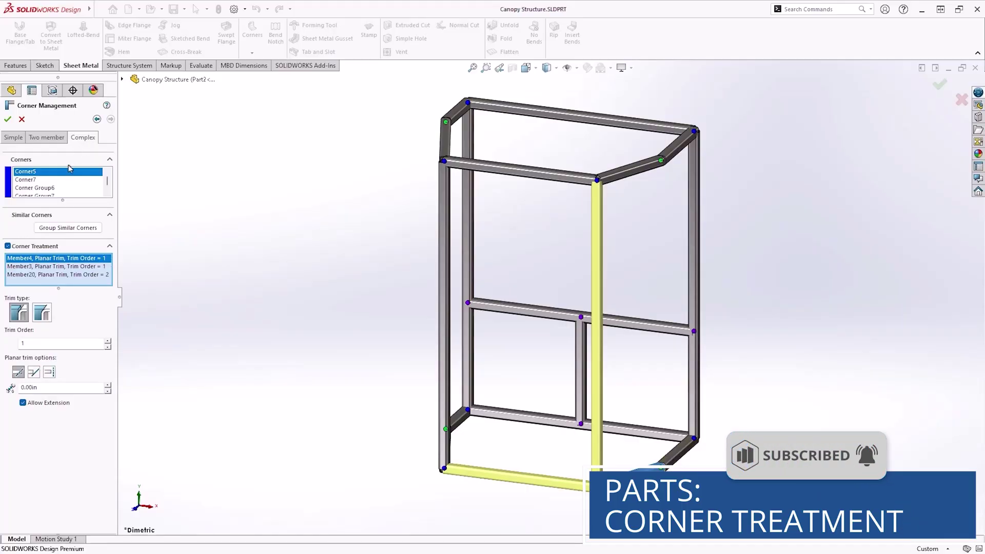
Change Corner7 to the trim combination with Member8 and Member9 body-trimmed and Member20 planar-trimmed, all at trim order 1
click(63, 181)
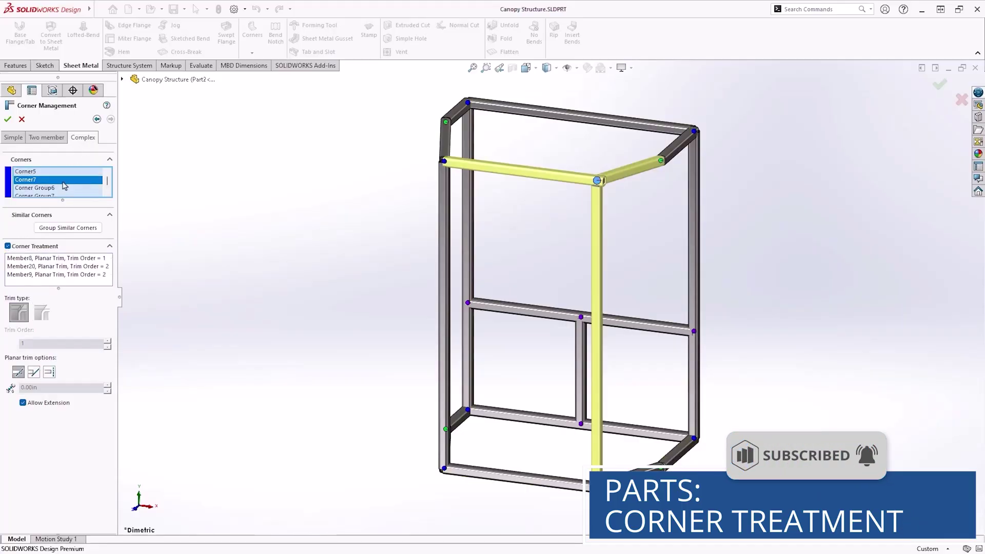
right_click(64, 185)
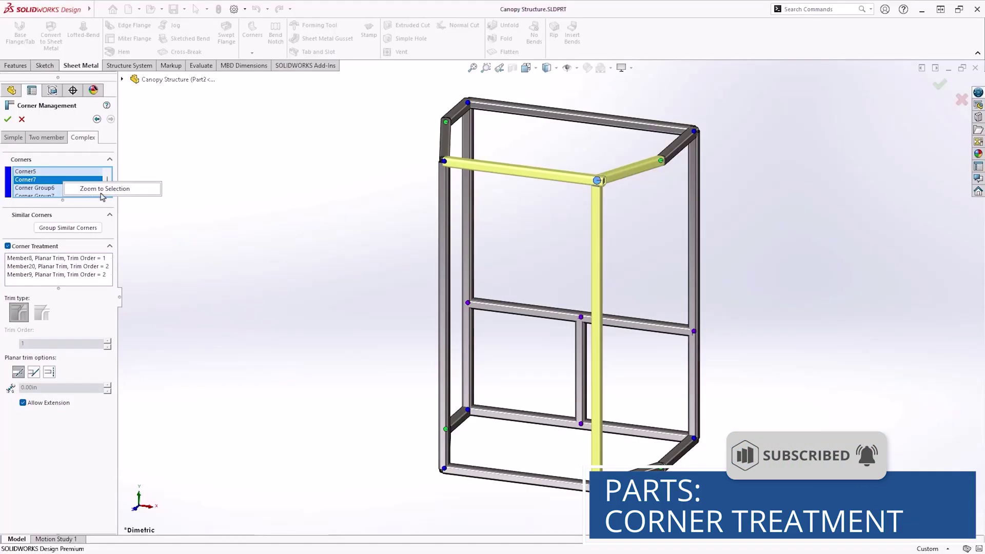
click(140, 194)
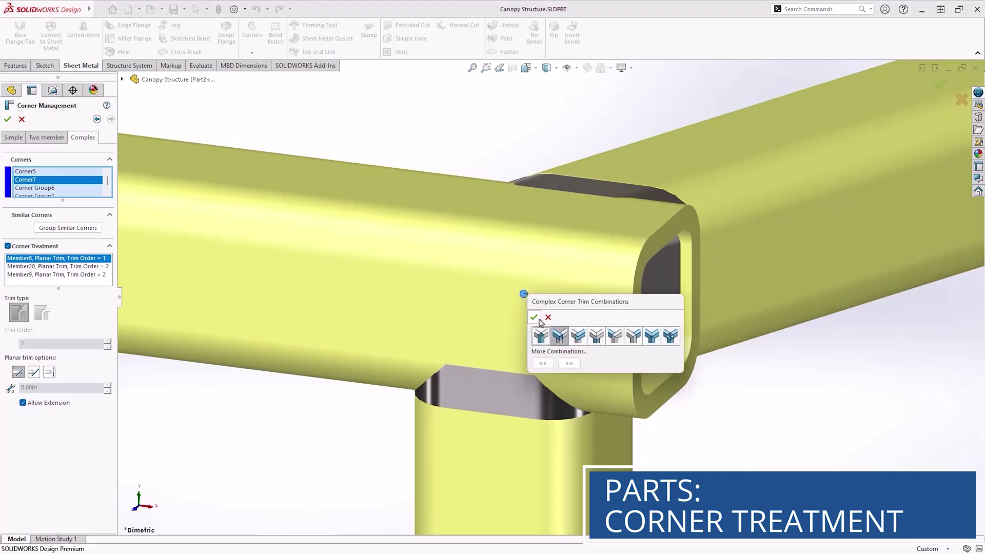
click(570, 362)
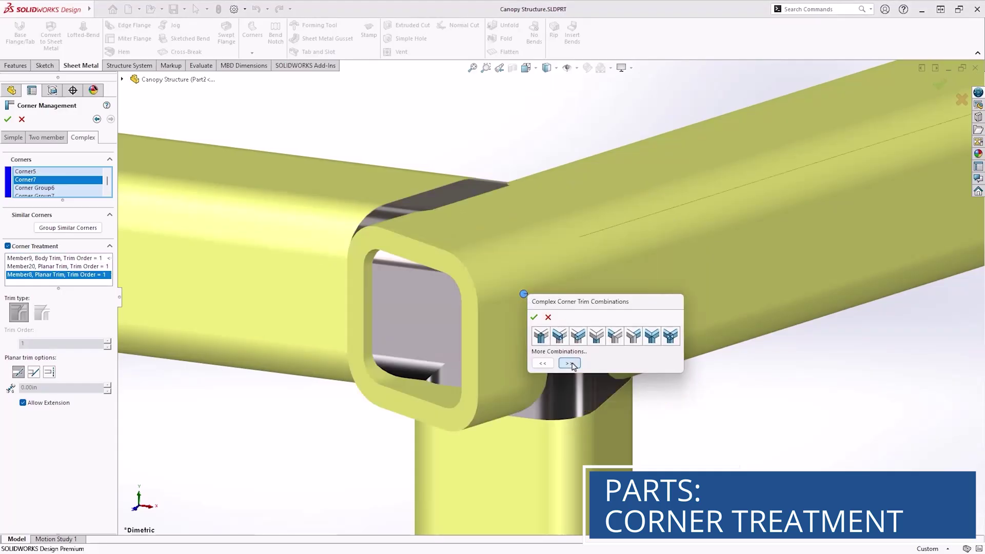
click(570, 363)
click(570, 363)
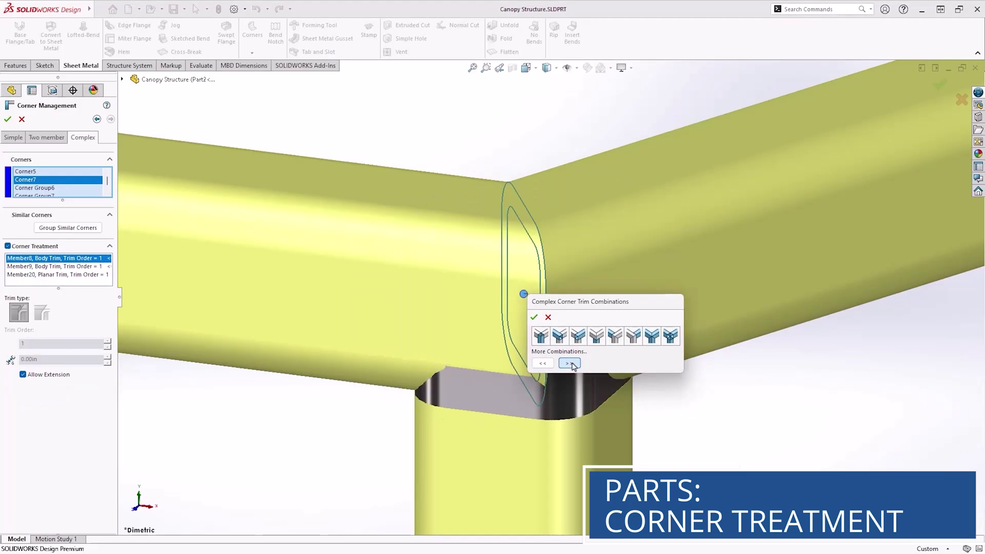
click(533, 317)
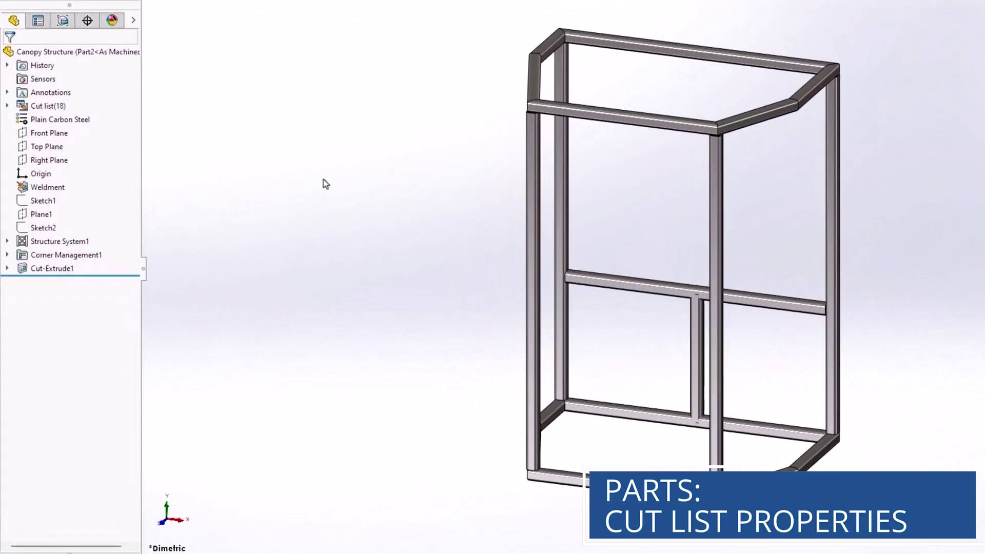
Examine the cut-list properties of Cut-List-Item1 in the Canopy Structure
click(9, 106)
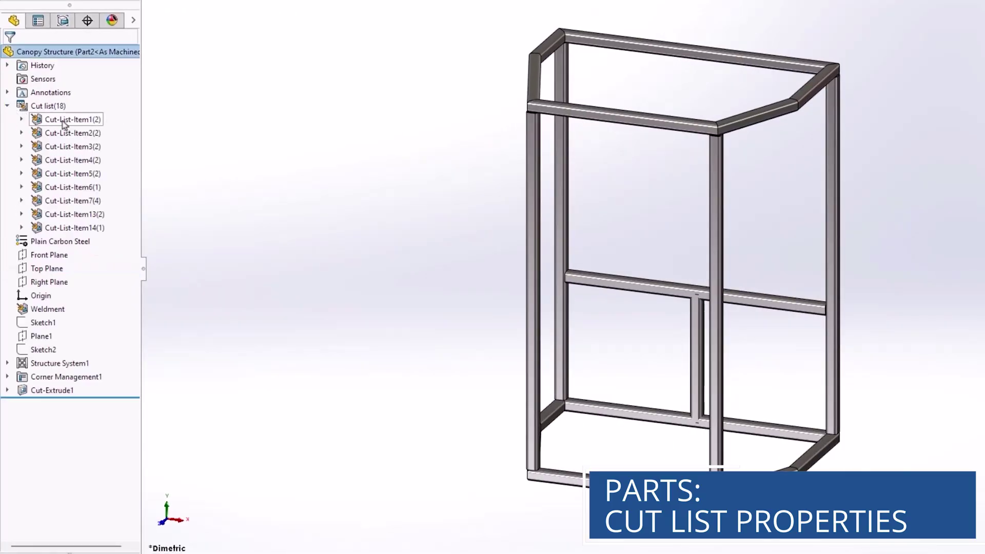
right_click(96, 122)
click(120, 142)
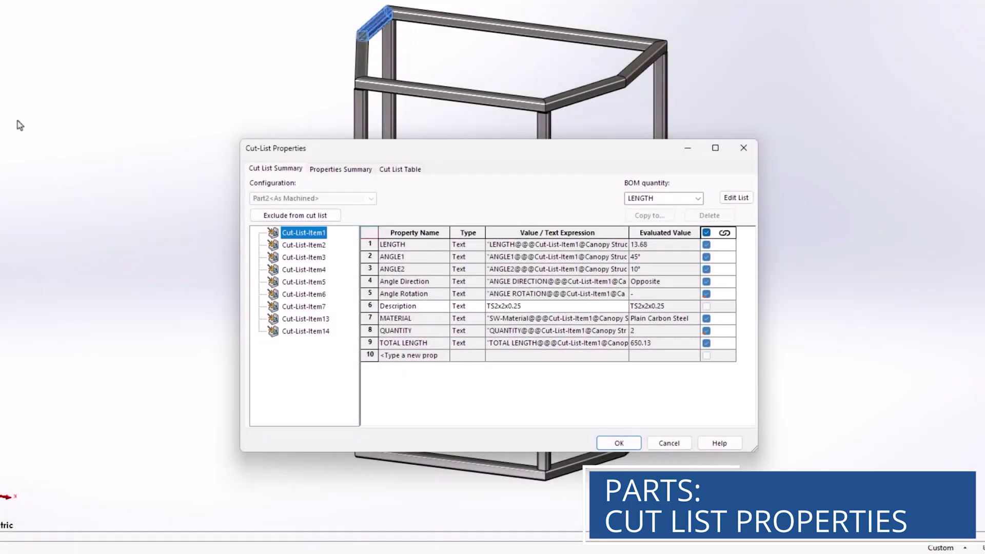
click(742, 150)
Open the part's file properties and link the Description value to the Description of Cut-List-Item1
key(s)
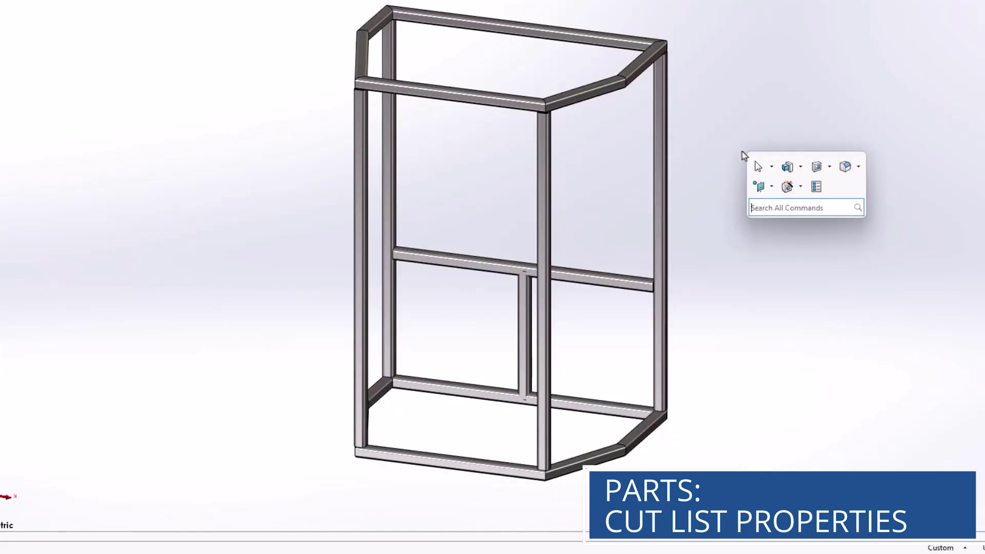
click(822, 188)
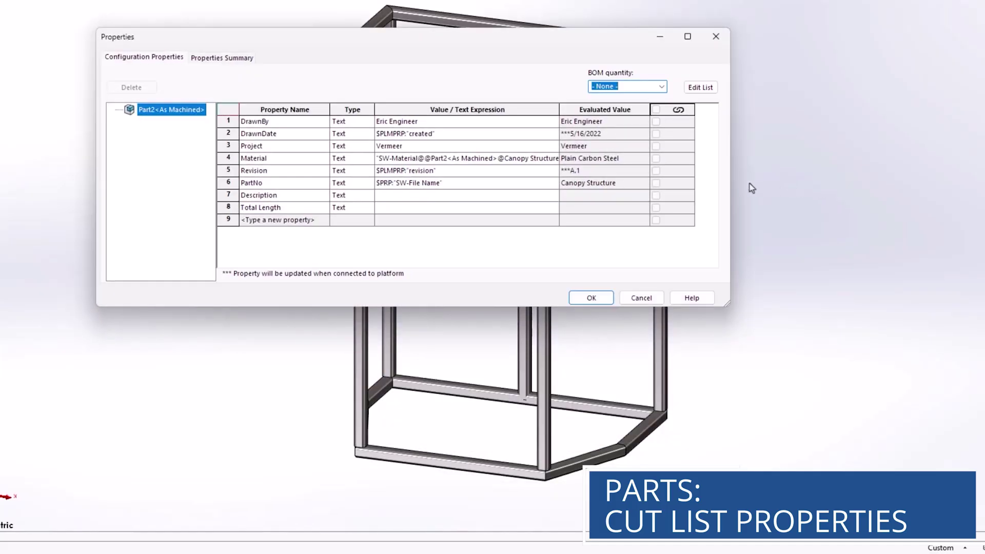
click(543, 198)
click(531, 195)
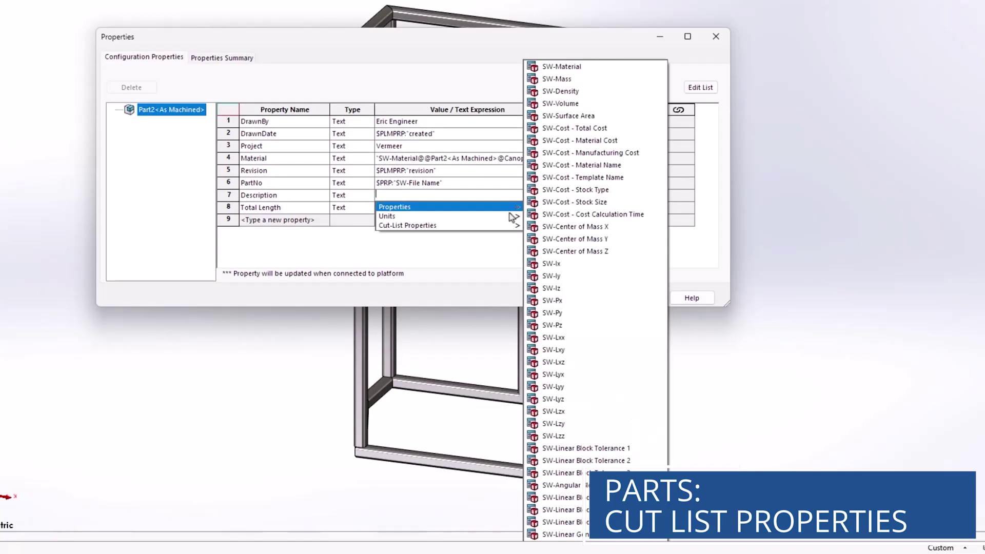
mouse_move(507, 230)
mouse_move(564, 227)
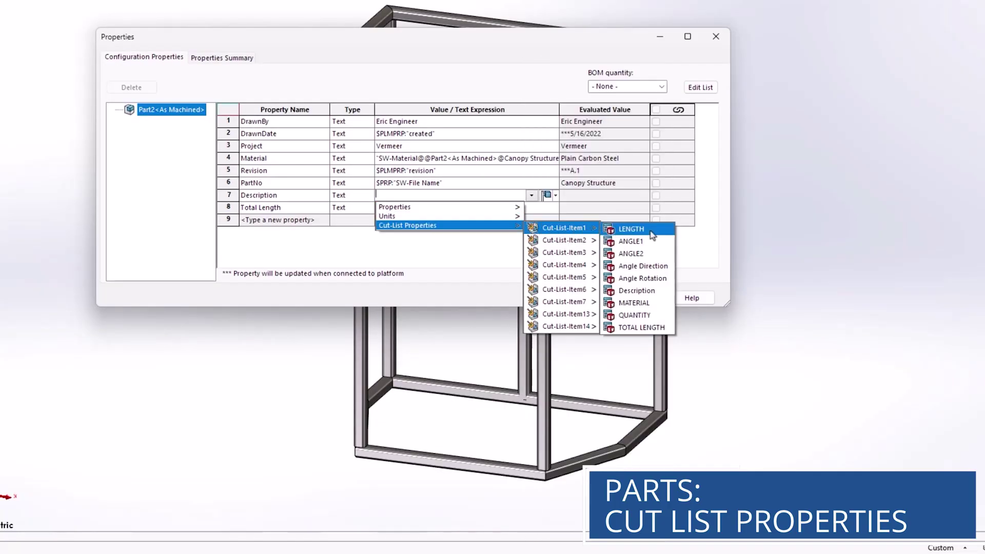
click(636, 290)
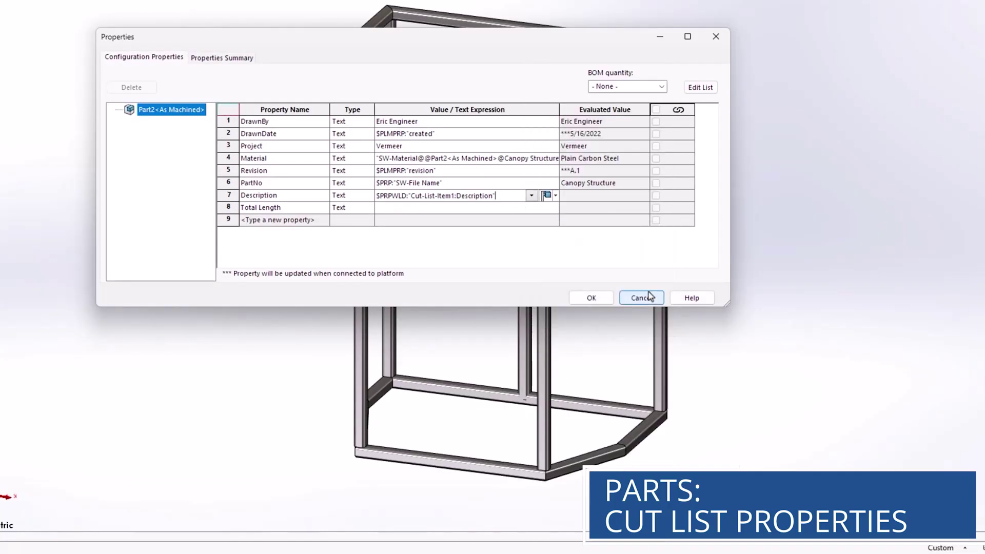
Link the Total Length file property to the TOTAL LENGTH cut-list property of Cut-List-Item1
click(535, 209)
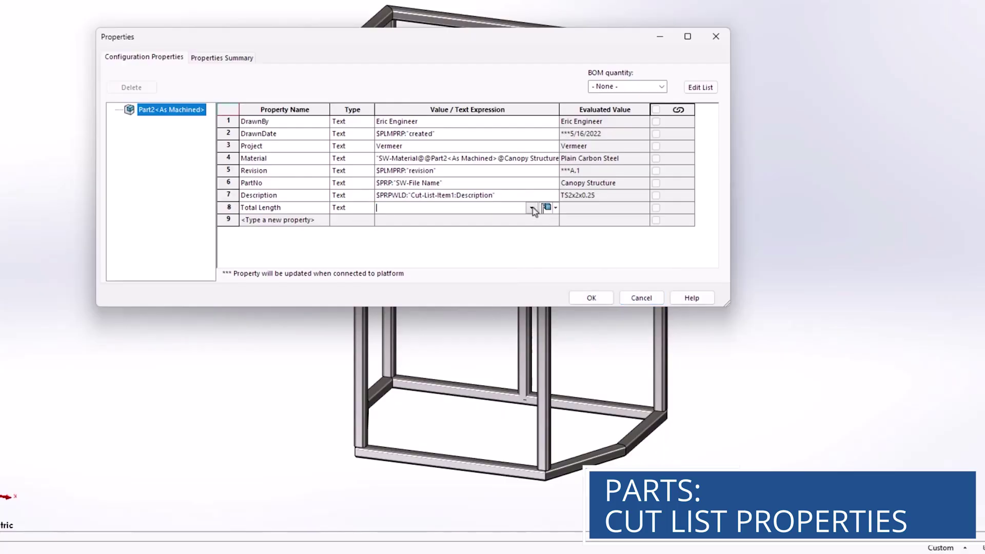
click(531, 208)
mouse_move(520, 226)
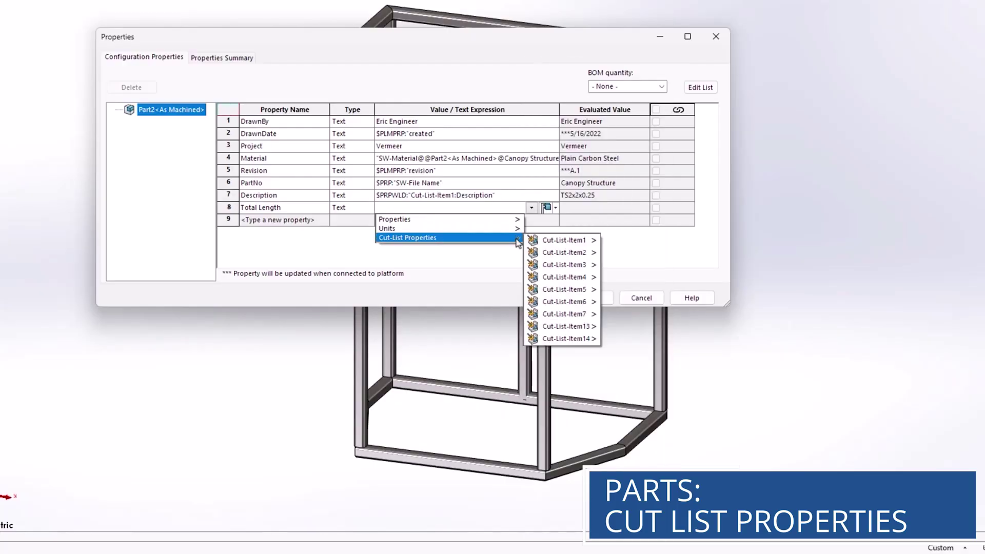
mouse_move(572, 245)
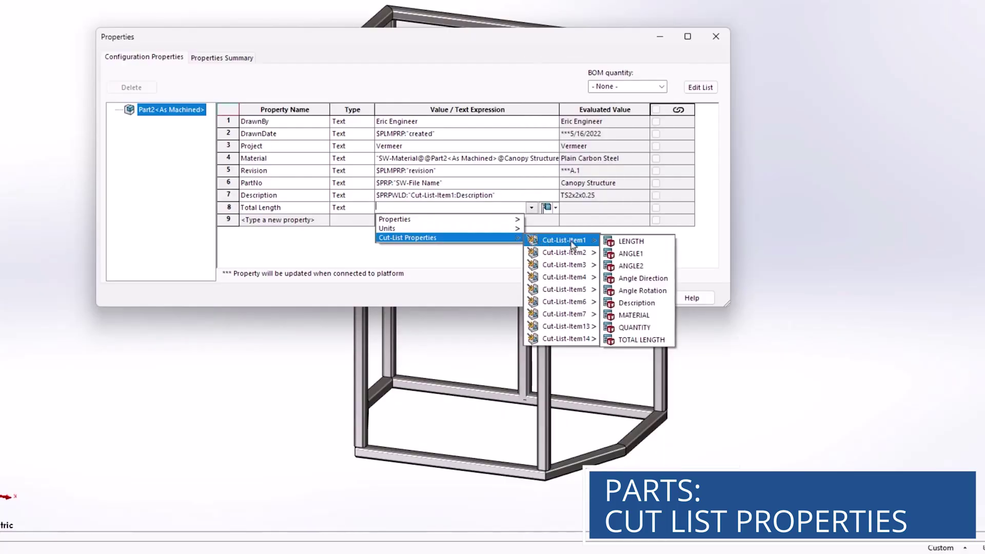
click(648, 340)
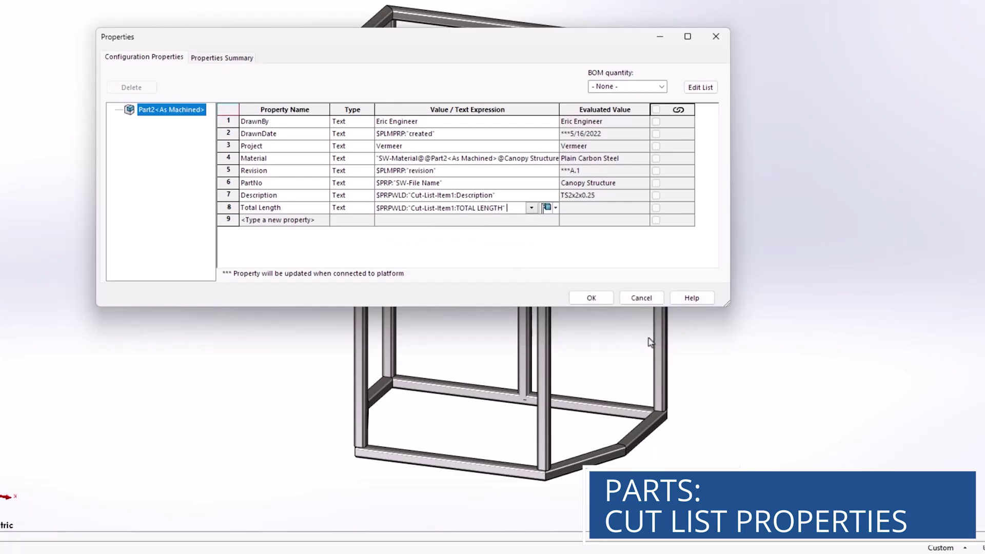
click(547, 207)
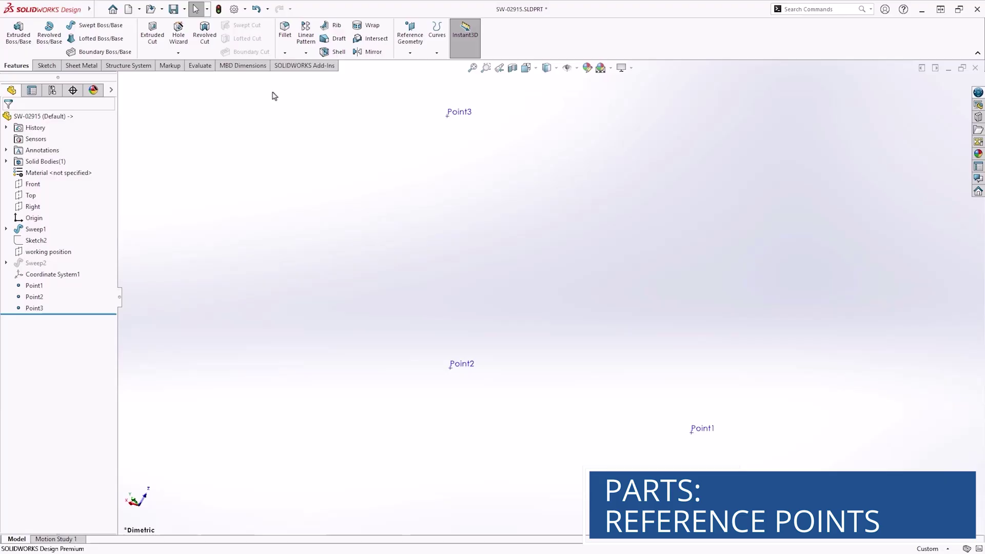
Create a reference point in SW-02915 defined by numeric values X 28.3, Y 17.9 and Z 21.7
click(413, 52)
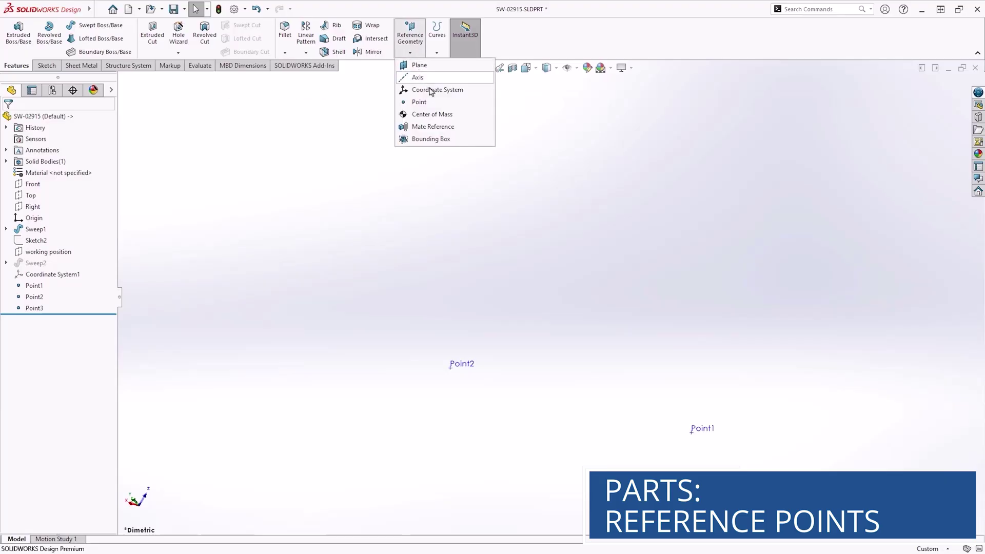
click(435, 103)
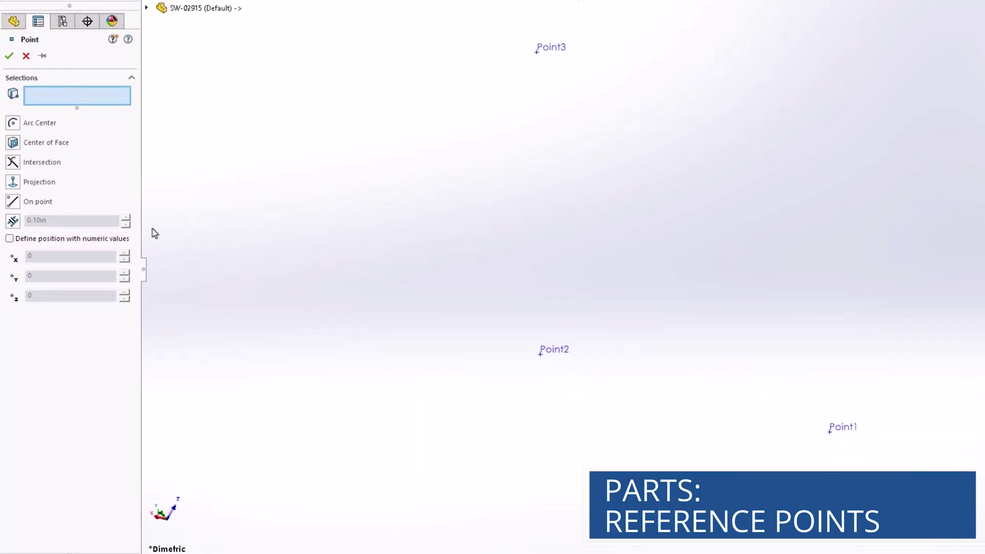
click(129, 239)
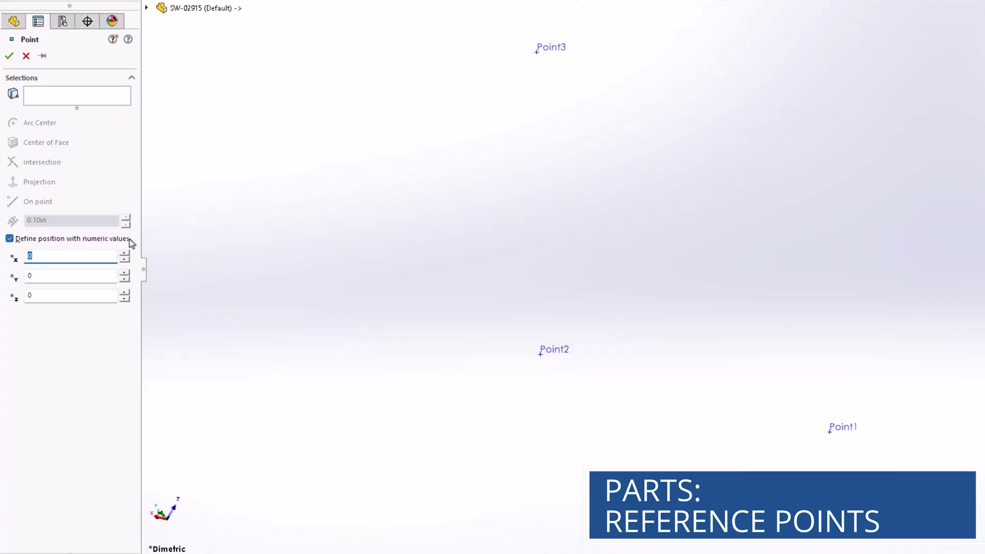
text(28.3)
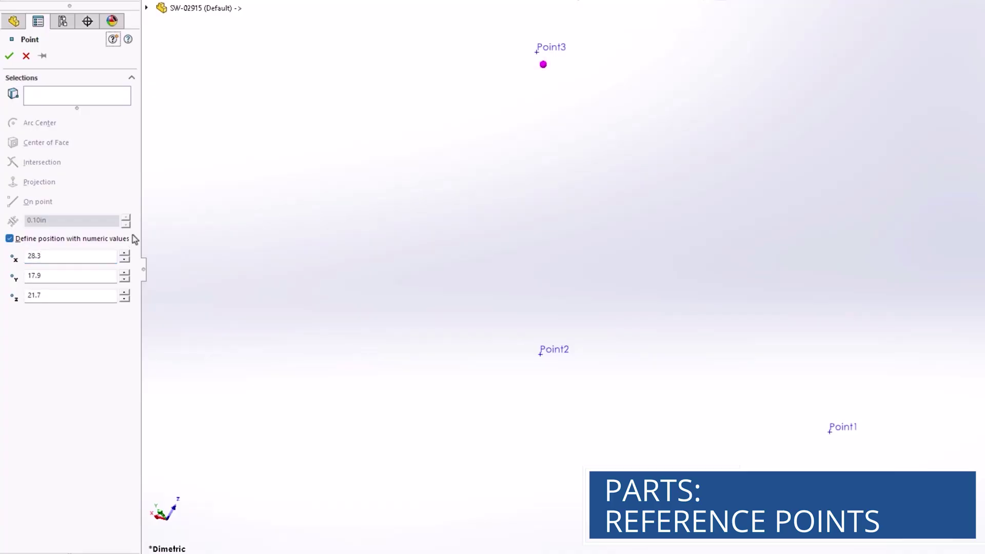
click(9, 55)
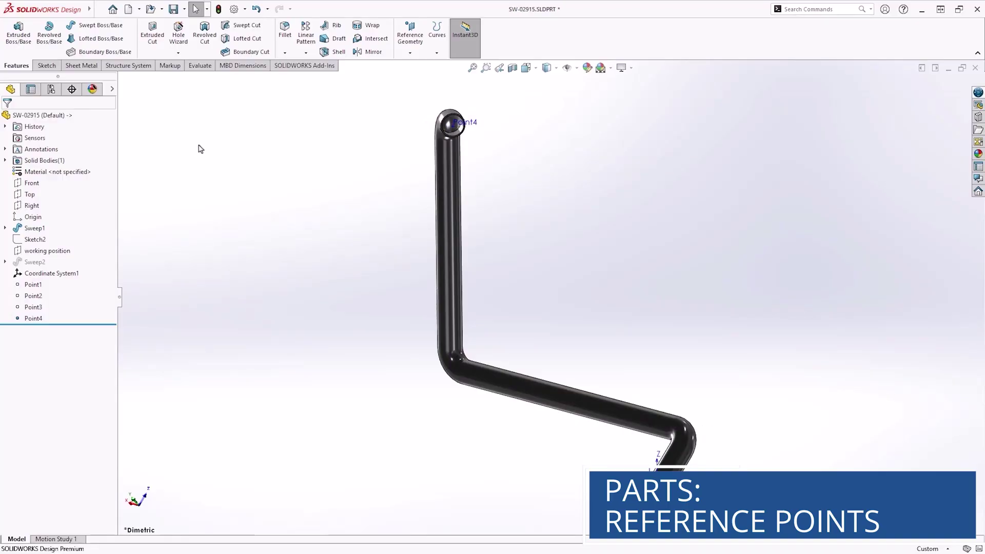
Start a rectangular bounding box and try the Front, Top, Right and working position planes as its custom reference plane
click(410, 53)
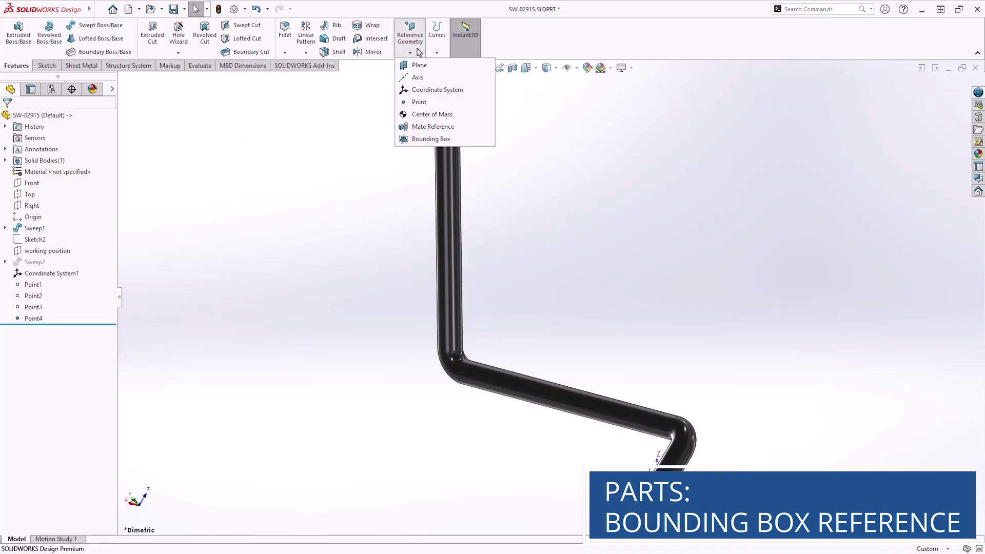
click(431, 139)
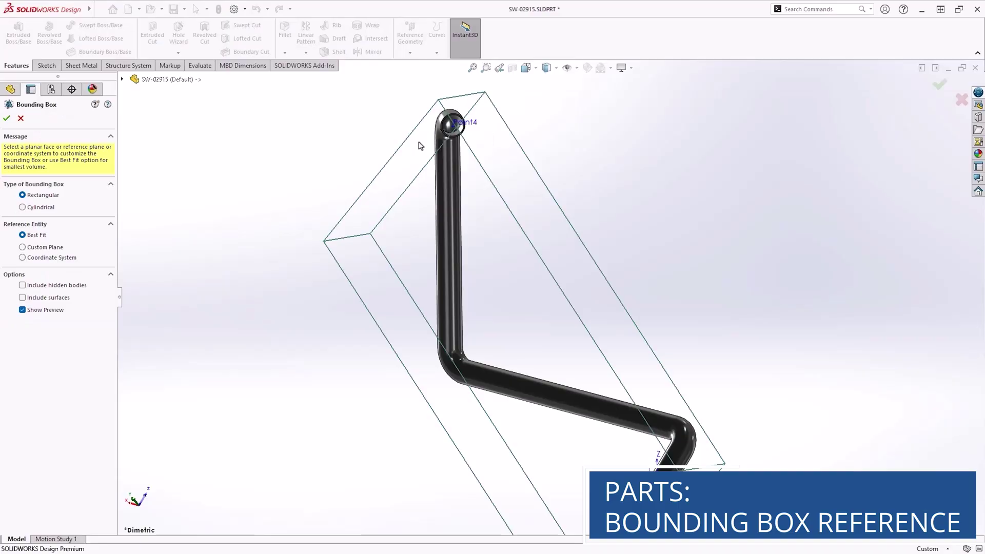
click(72, 249)
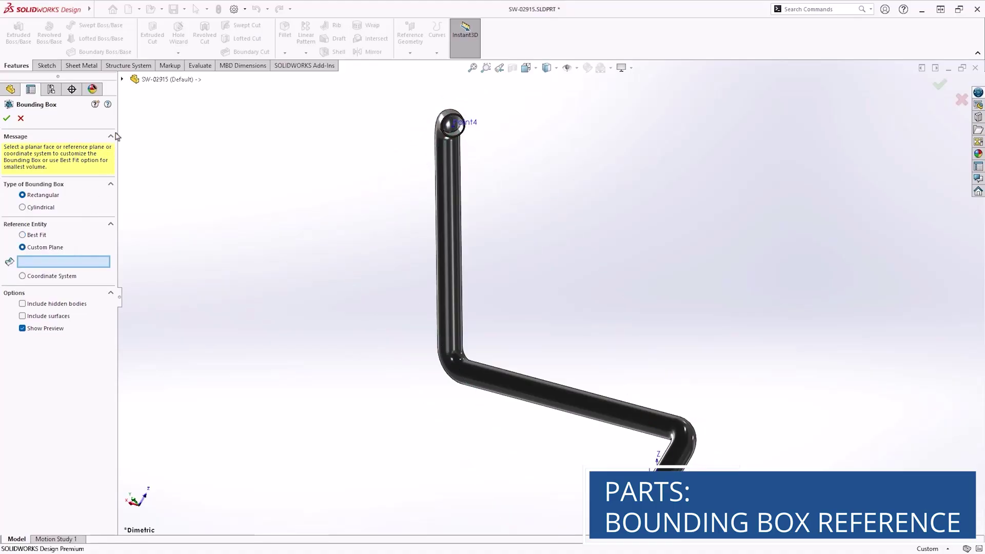
click(122, 80)
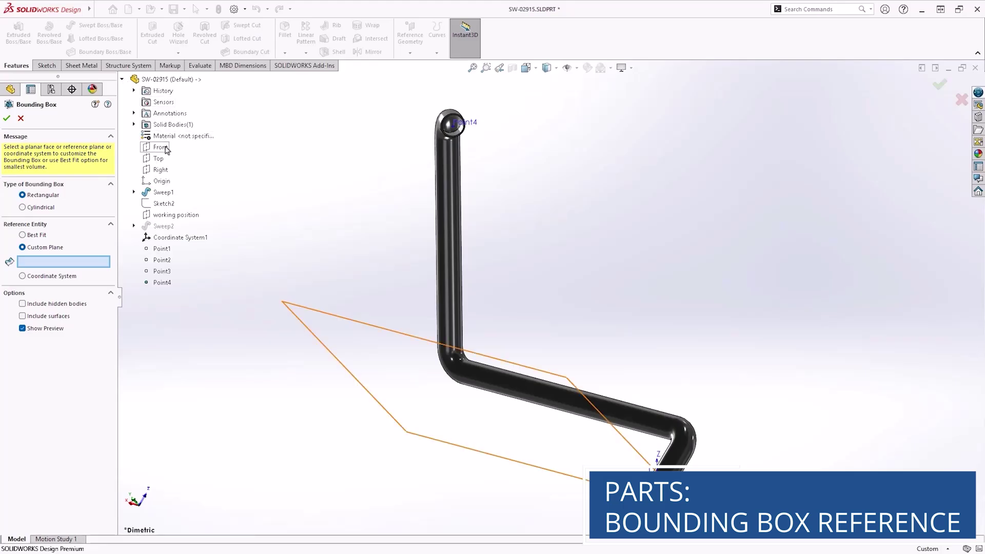
click(160, 148)
click(160, 158)
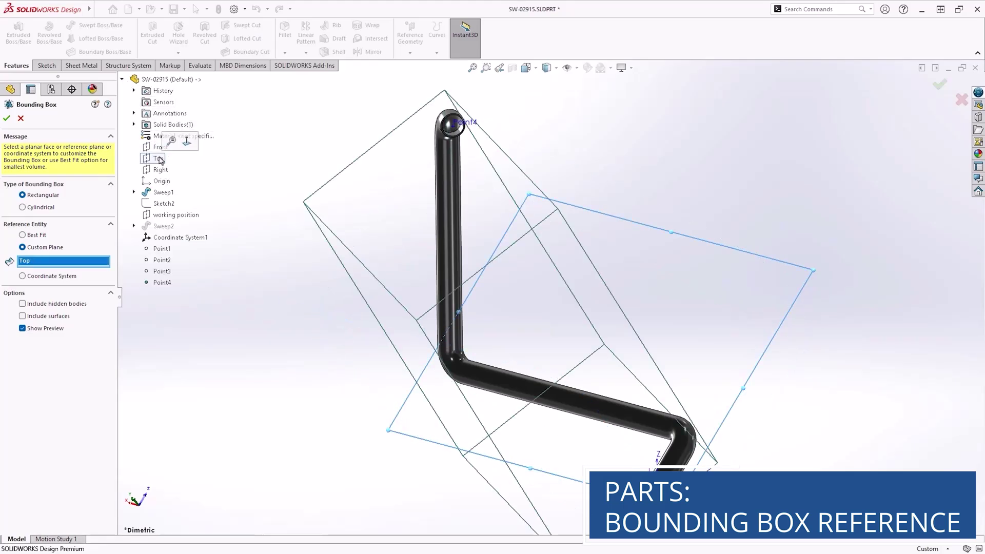
click(159, 170)
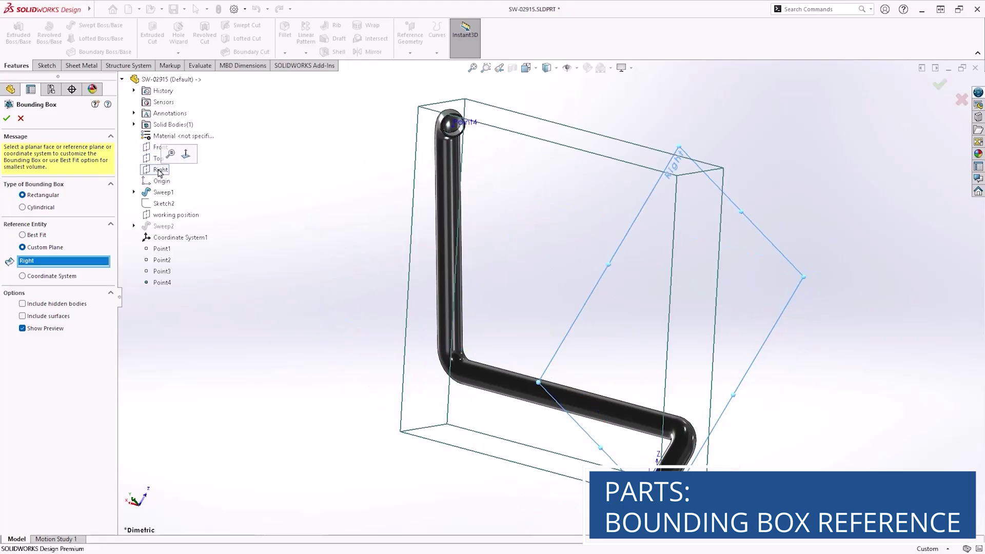
click(160, 215)
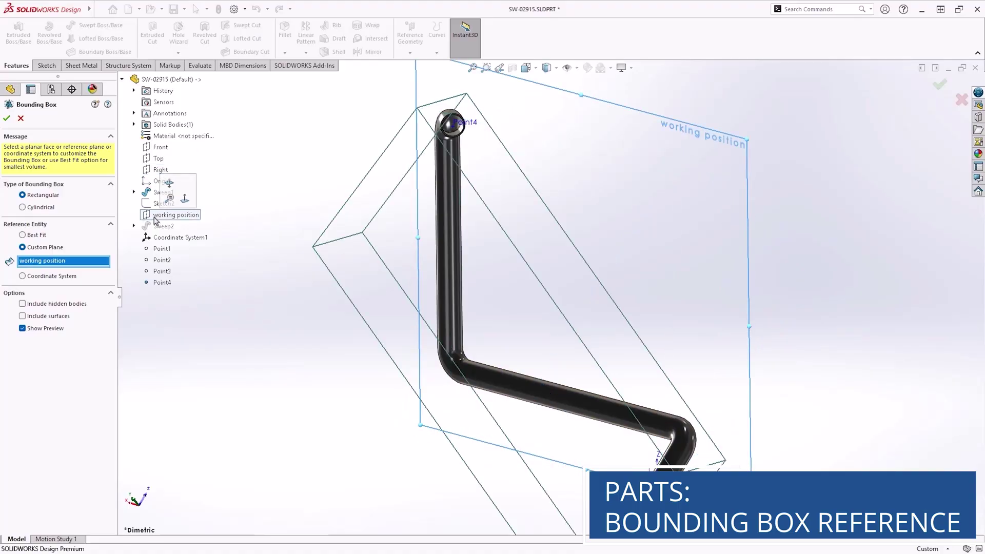
Create the bounding box from Coordinate System1 with fixed directions: length along Z, width along X and thickness along Y
click(95, 278)
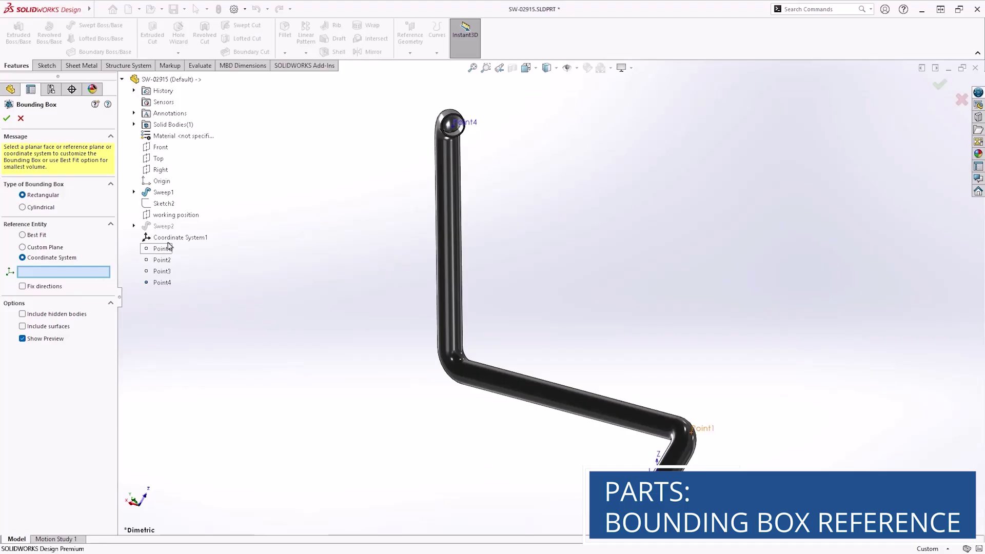
click(203, 238)
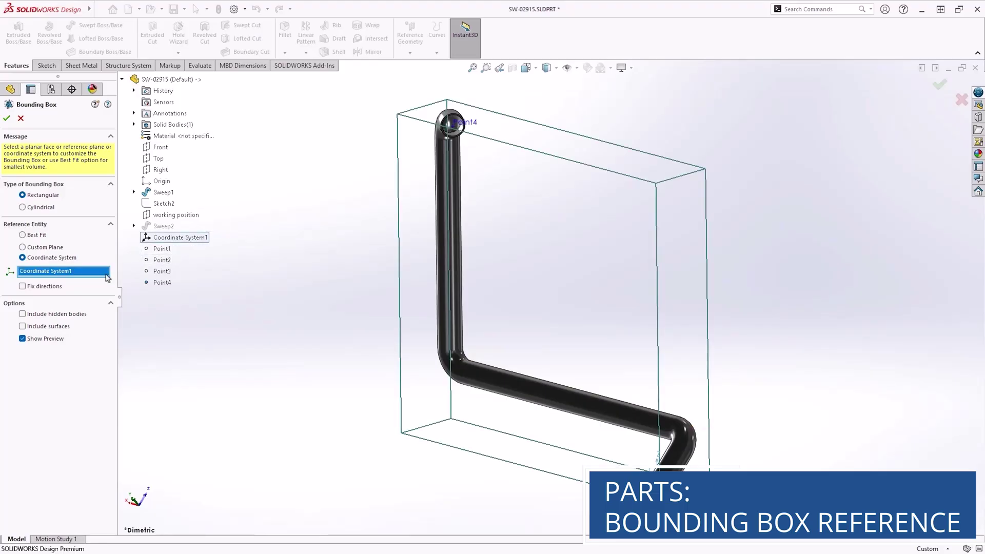
click(71, 290)
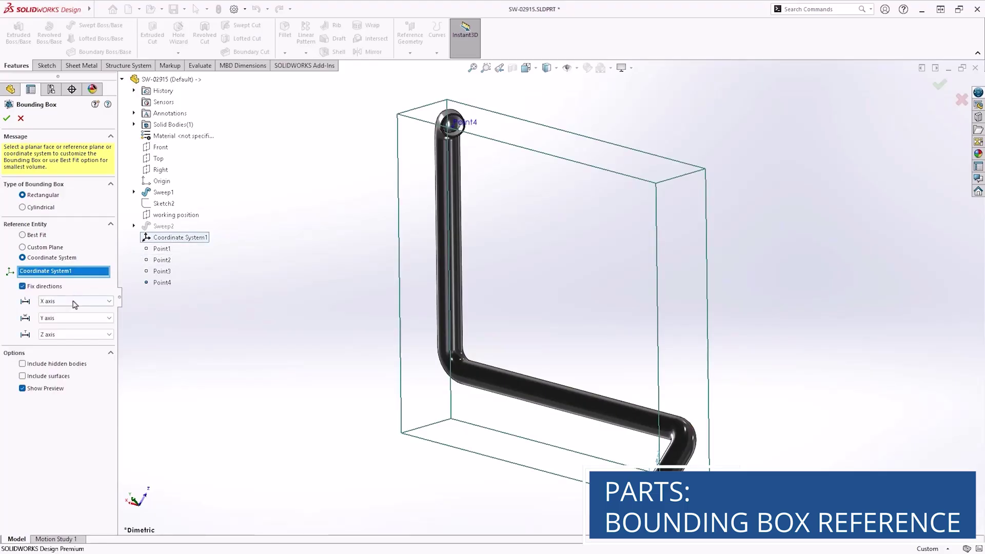
click(73, 301)
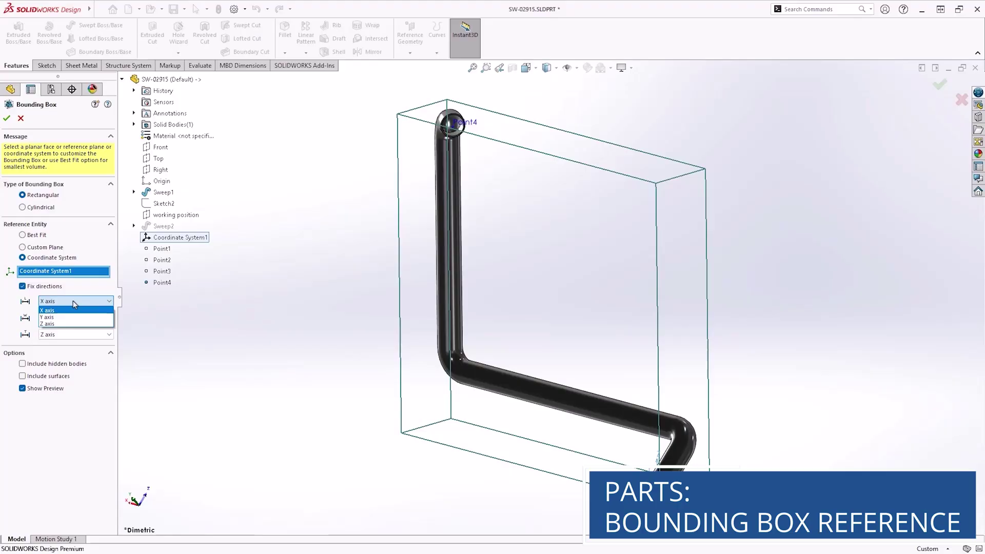
click(71, 324)
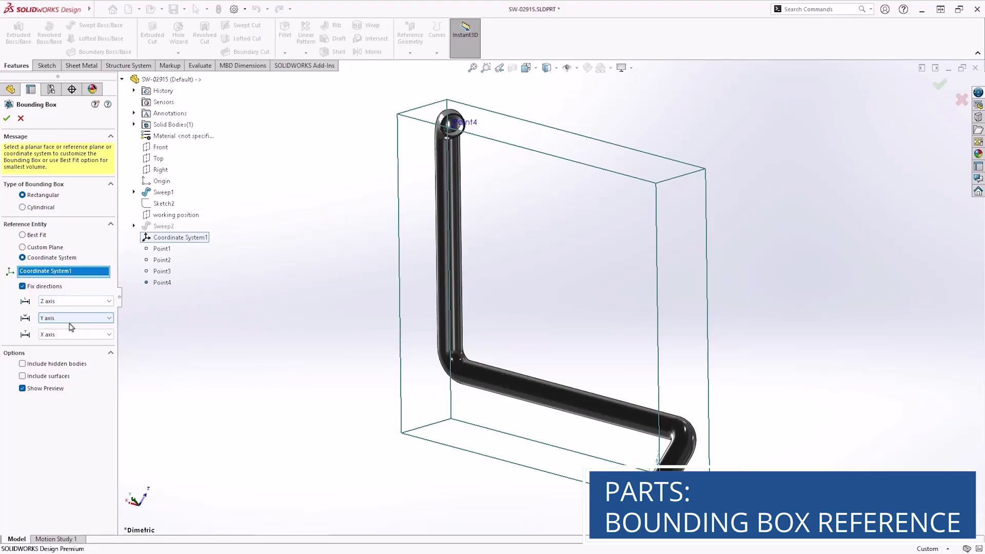
click(71, 323)
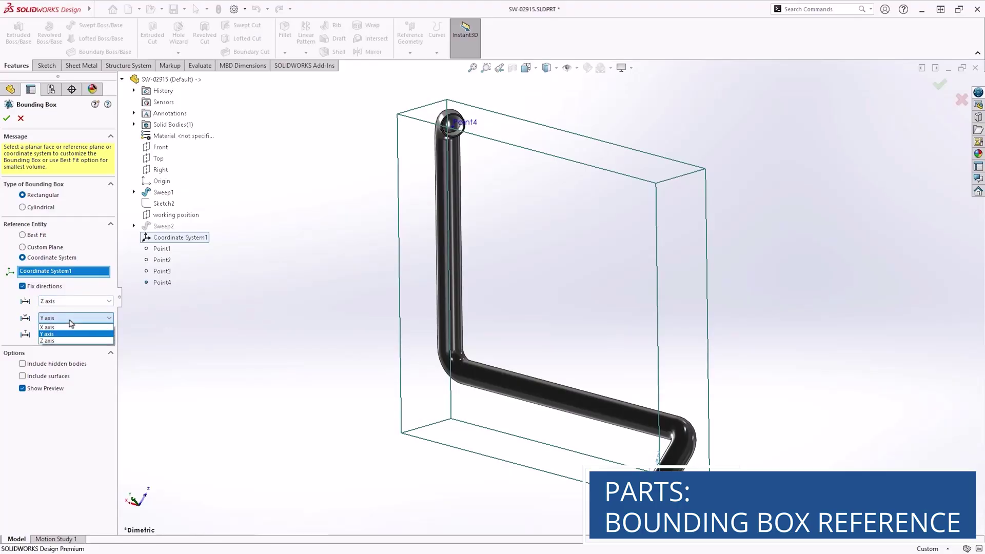
click(69, 330)
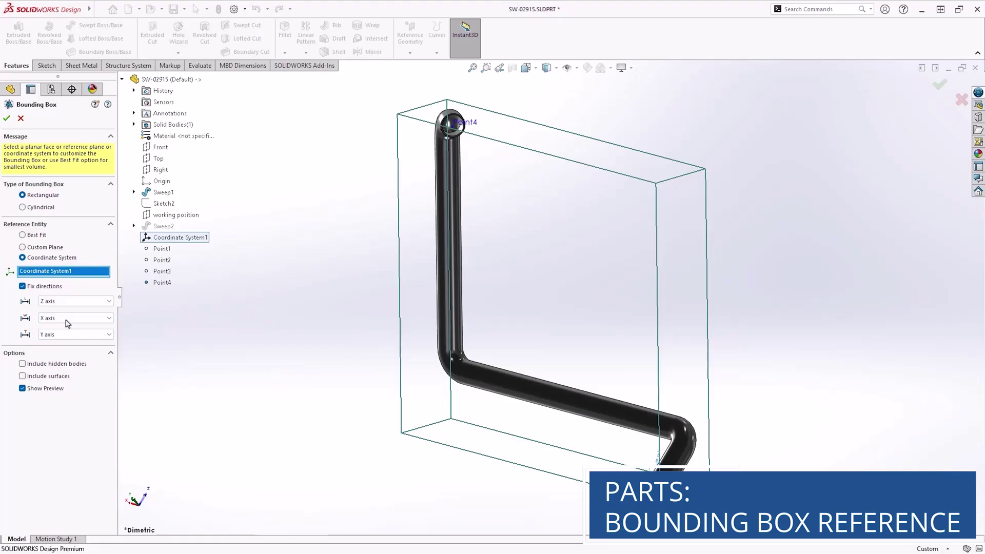
click(7, 118)
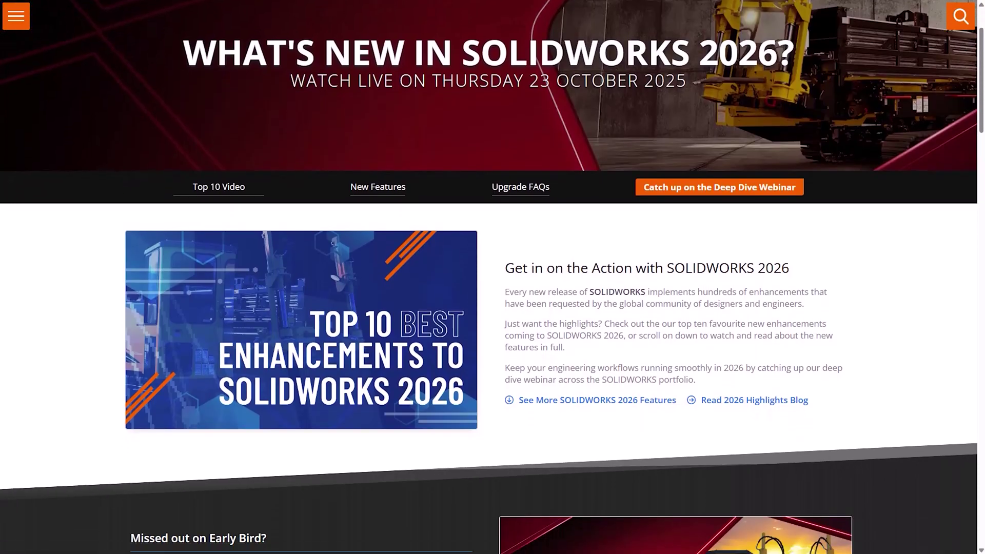
In the web browser, look through the SOLIDWORKS 2026 new features page down to the What's New Help link
scroll(492, 277, down, 6)
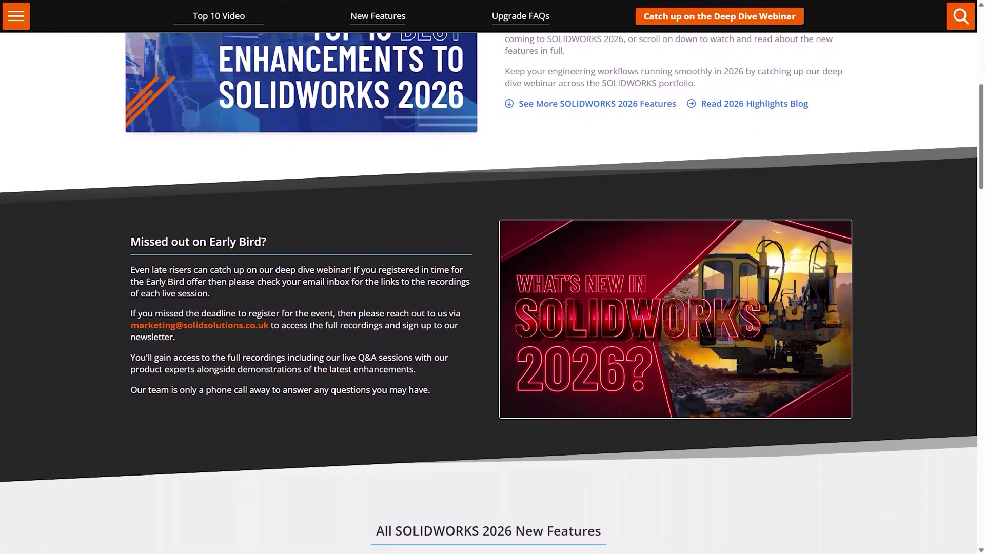
scroll(492, 277, down, 6)
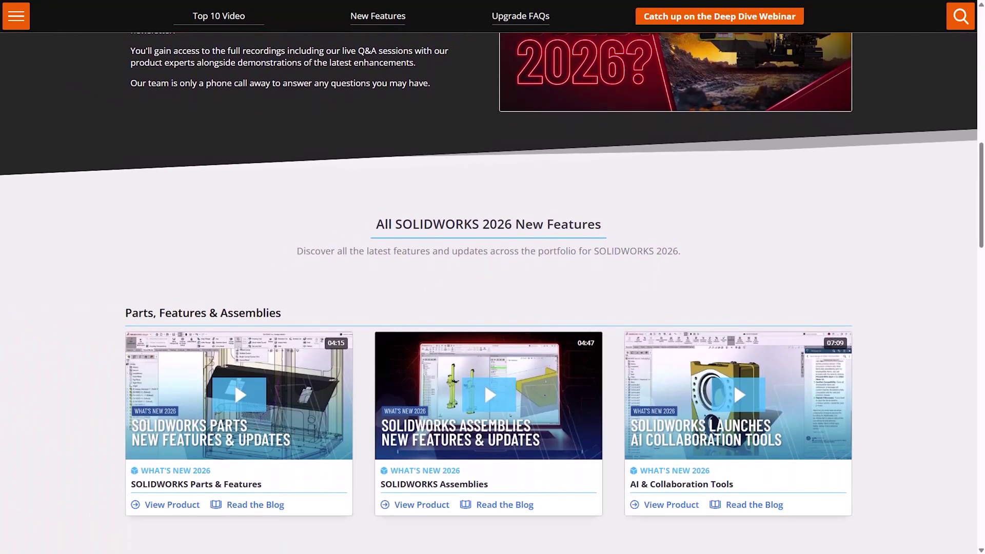
scroll(492, 277, down, 6)
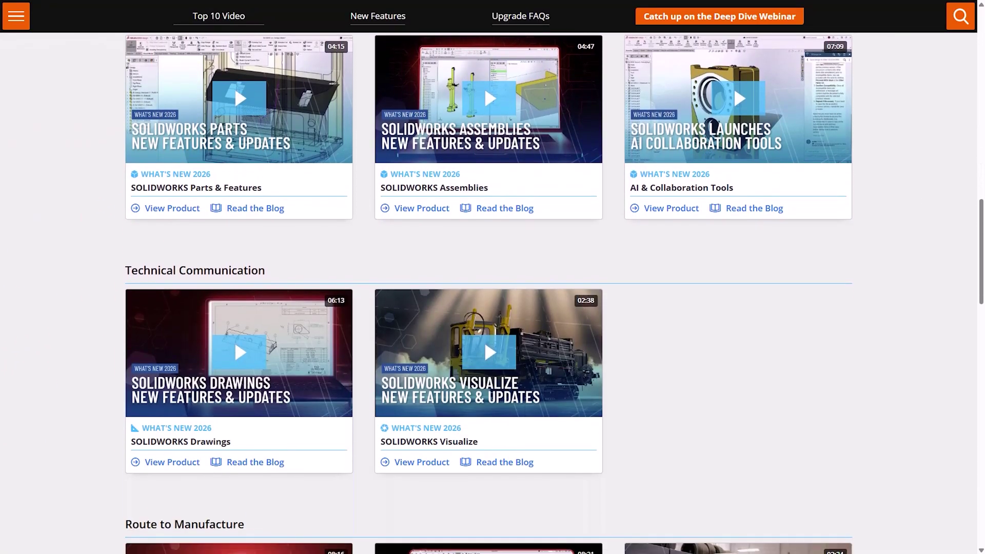
scroll(493, 277, down, 6)
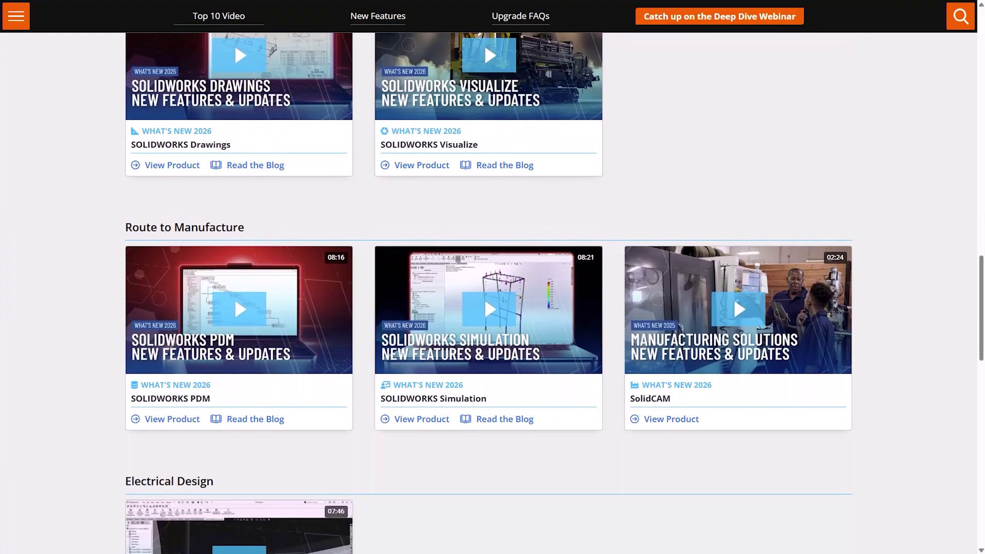
scroll(493, 277, down, 6)
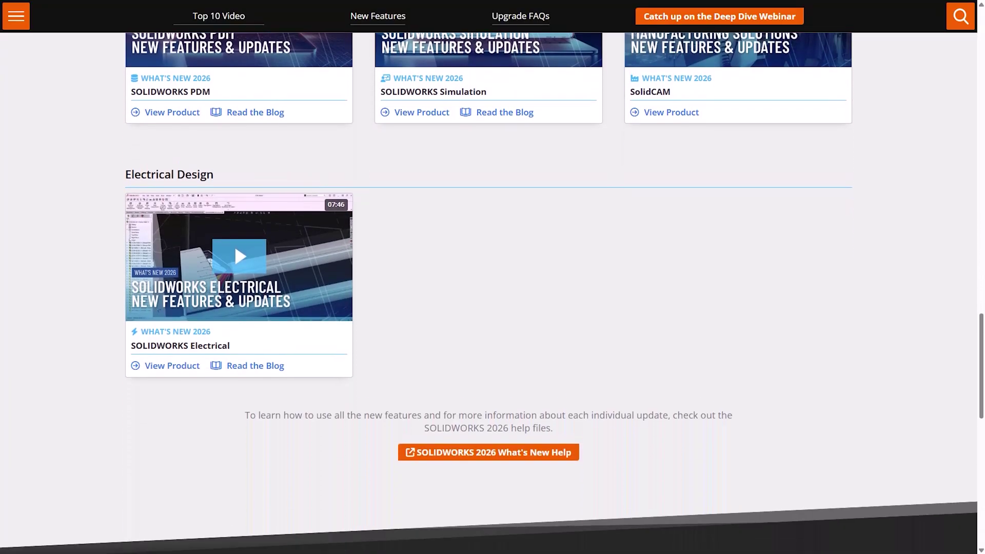